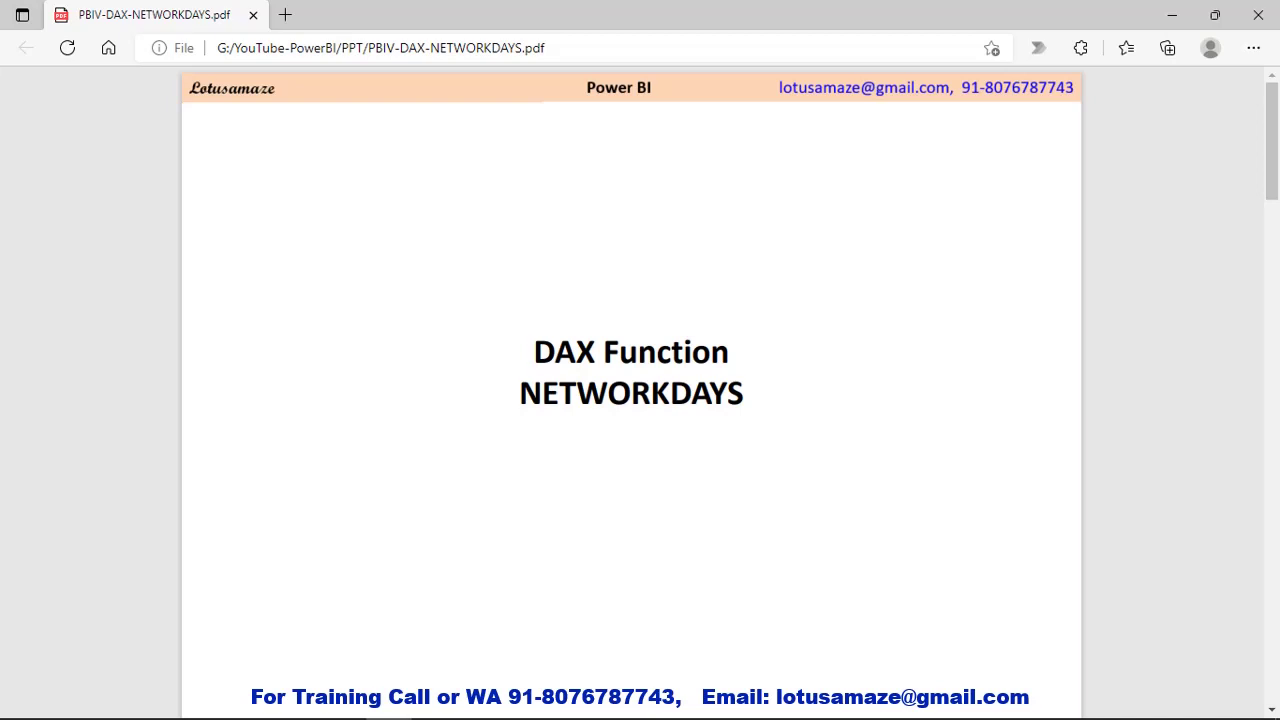
# Scroll the PDF down to the NETWORKDAYS syntax and parameter definitions page
pyautogui.scroll(-10, 640, 400)
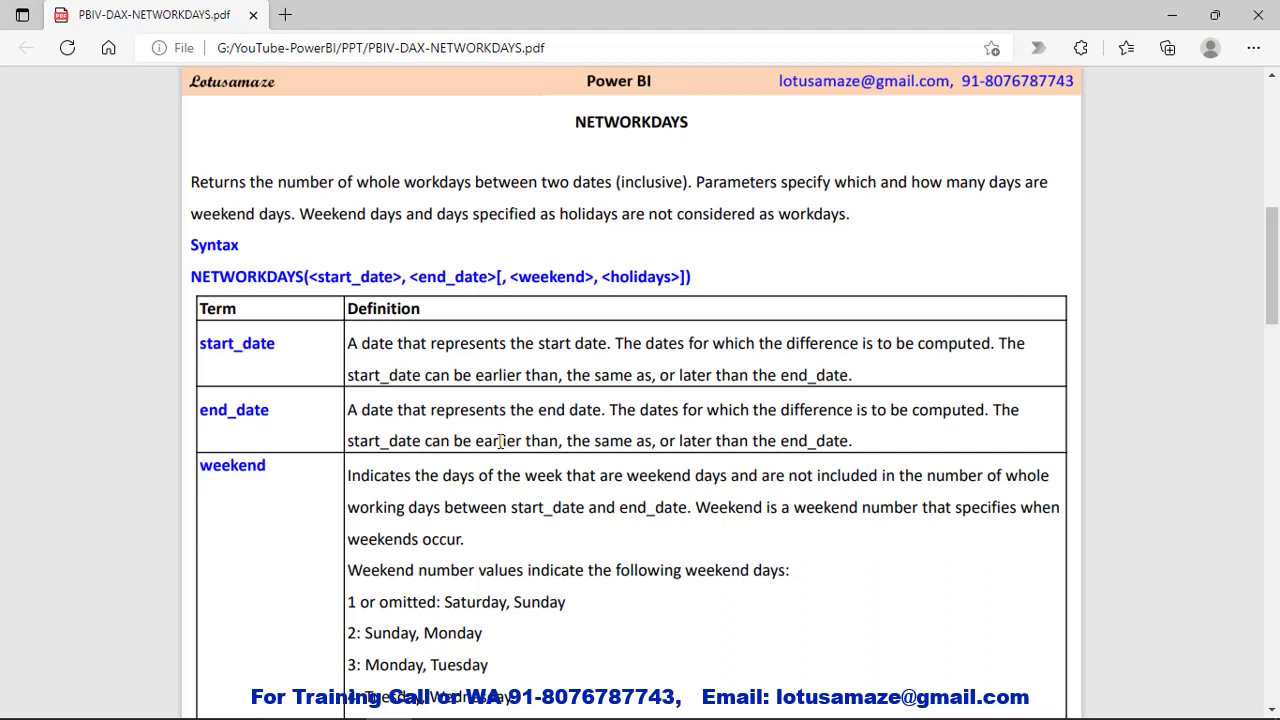
# Scroll on to weekend codes 4–17, the holidays definition and the return value
pyautogui.scroll(-1, 514, 485)
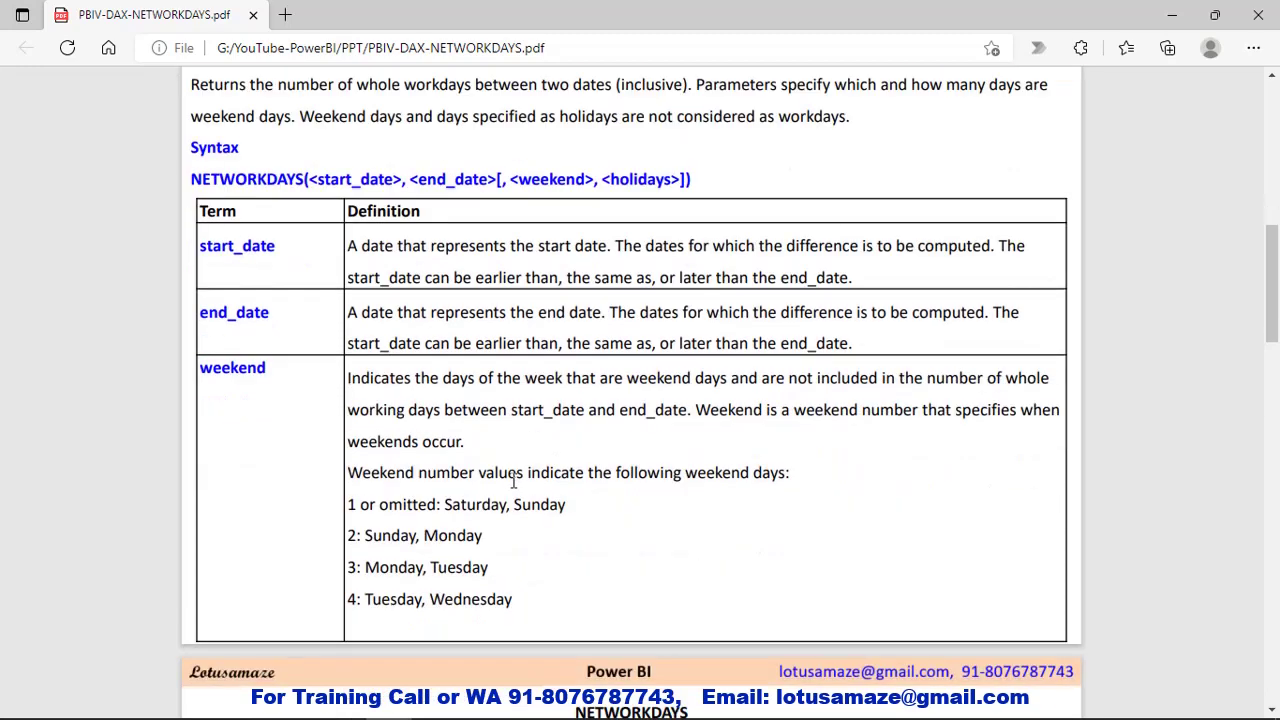
pyautogui.scroll(-1, 514, 483)
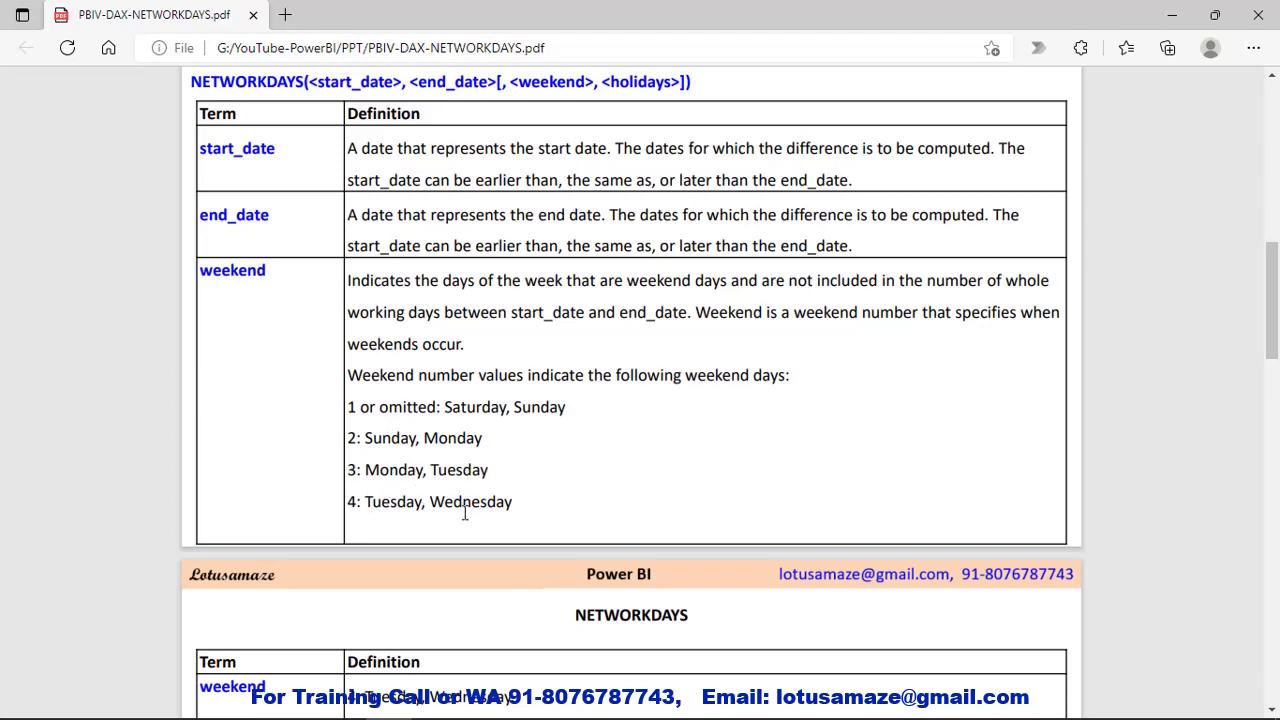
pyautogui.scroll(-5, 464, 513)
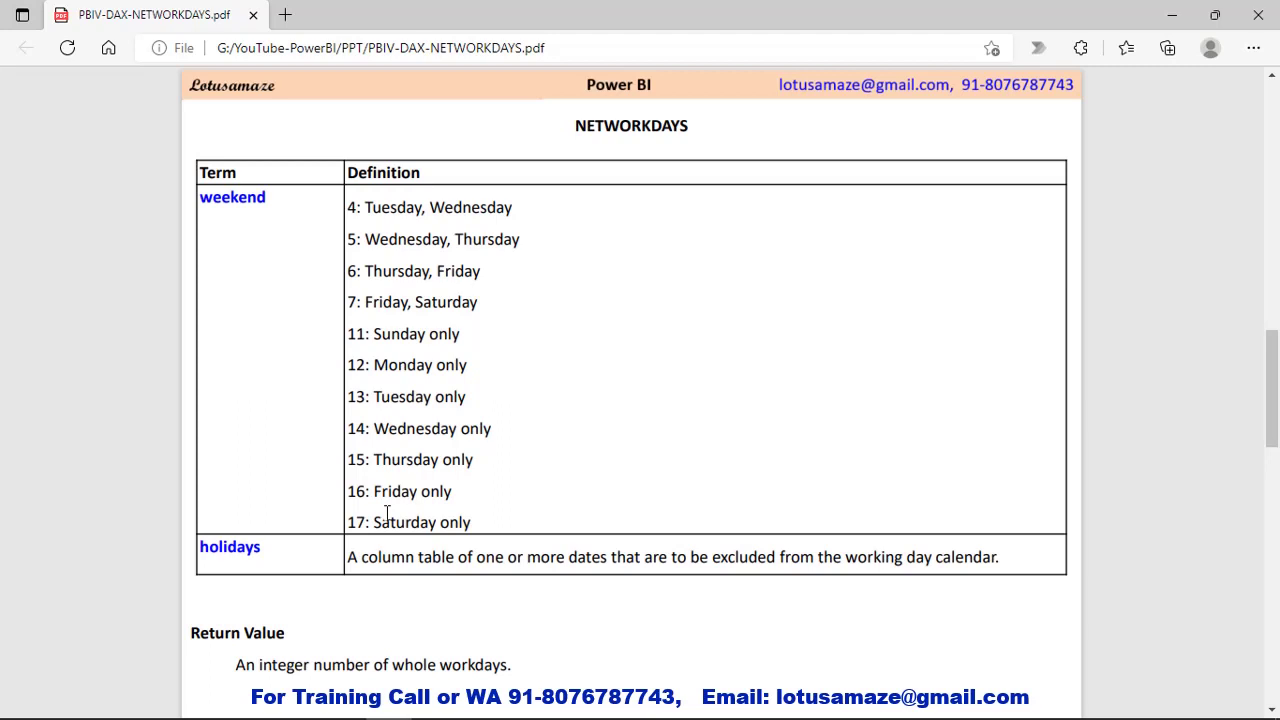
# Scroll the PDF back up to the NETWORKDAYS syntax
pyautogui.scroll(5, 630, 288)
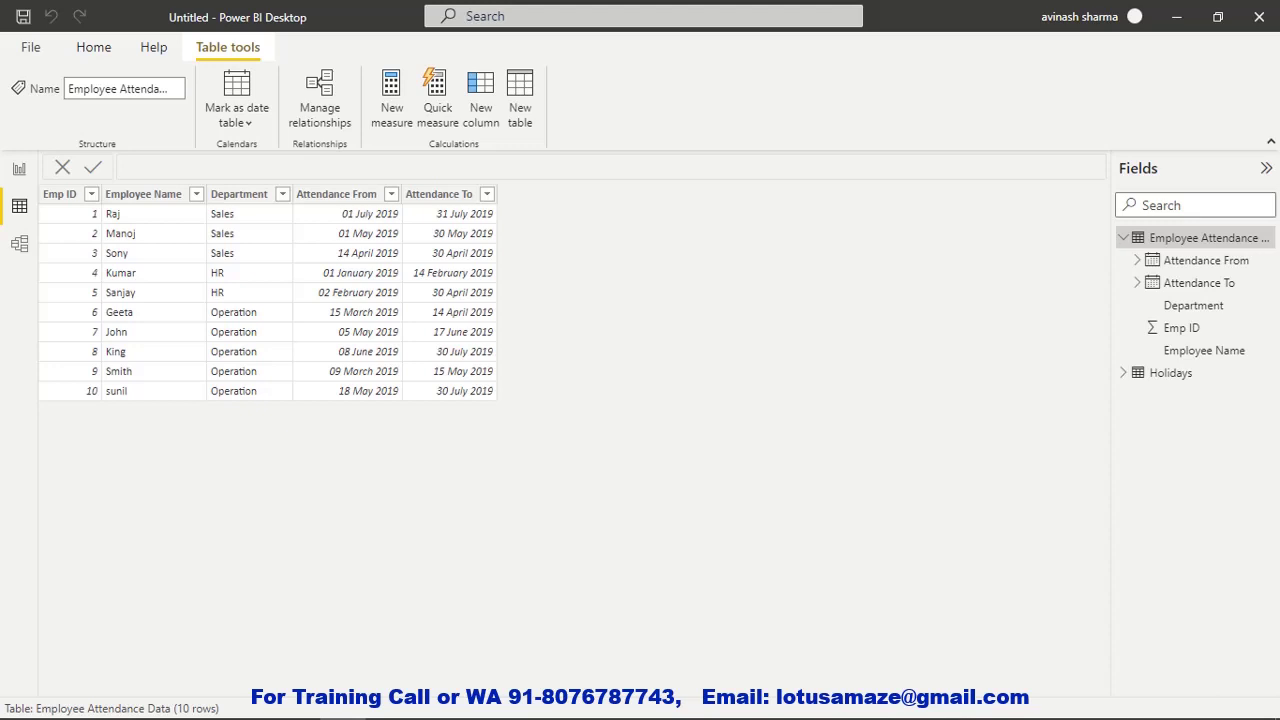
# Add a new calculated column named NETWORKDAYS to Employee Attendance Data
pyautogui.rightClick(1199, 245)
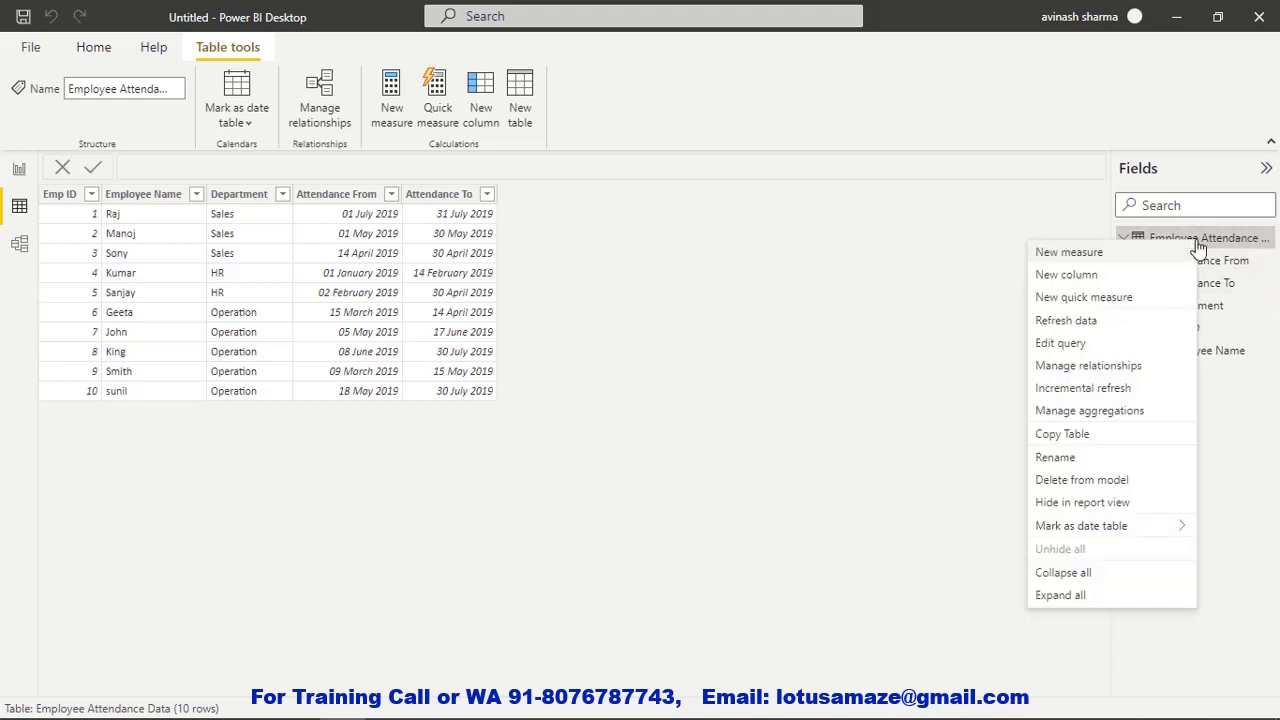
pyautogui.click(1066, 274)
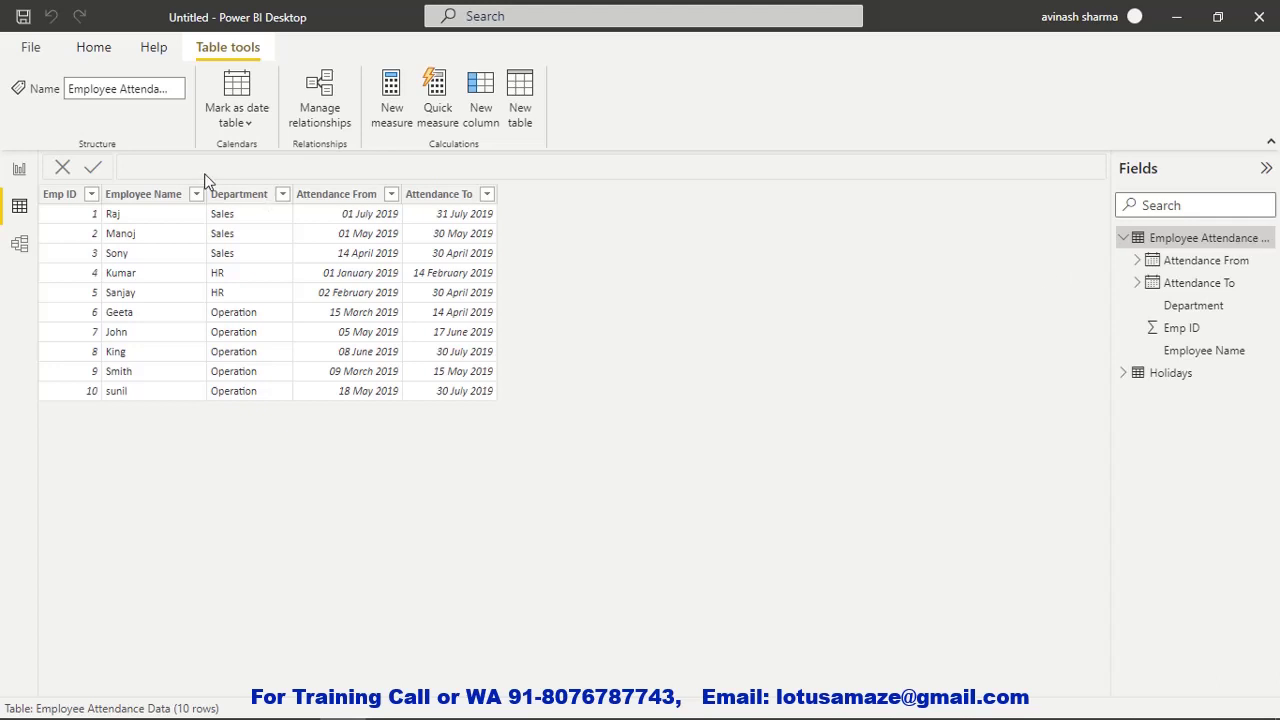
pyautogui.doubleClick(154, 166)
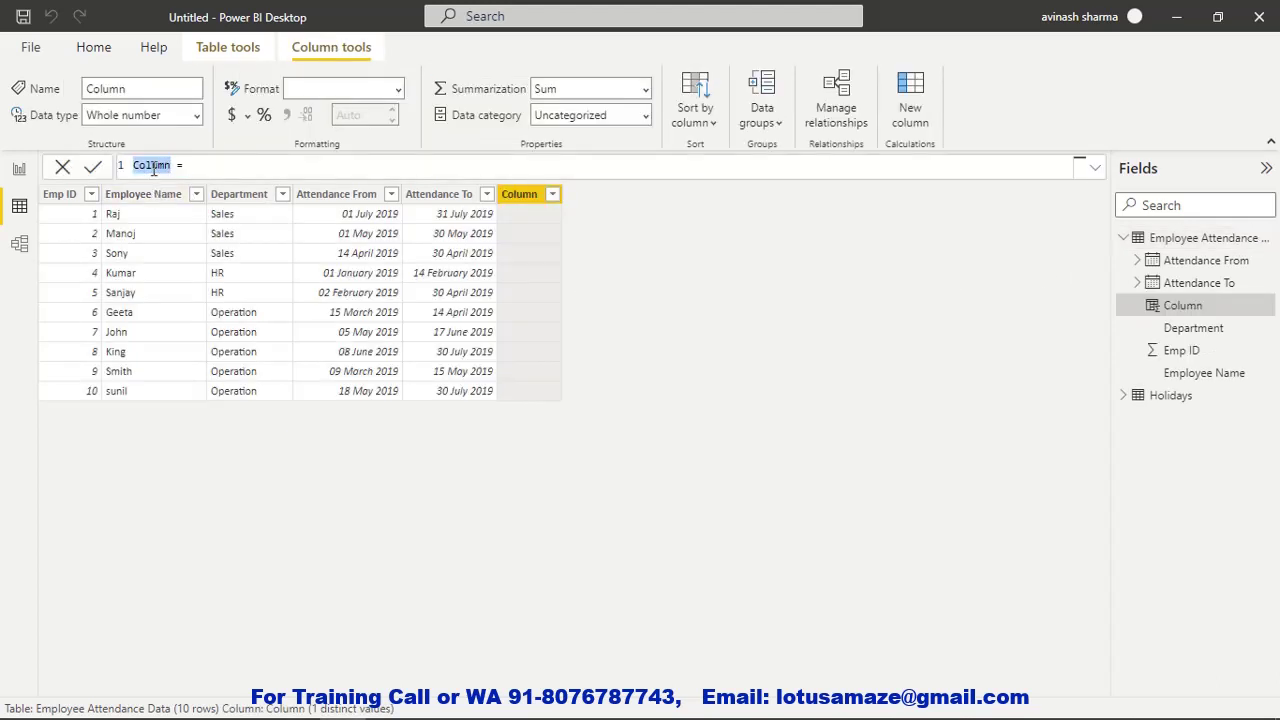
pyautogui.write('NETWORKDAU')
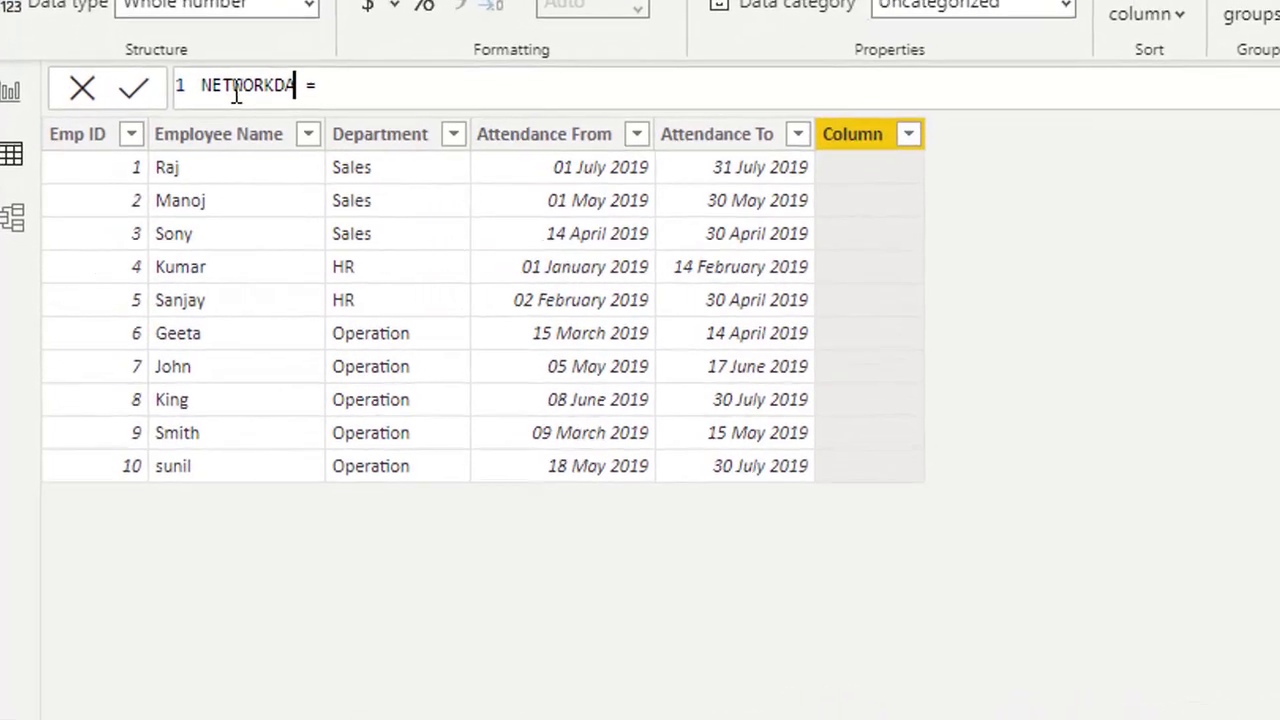
pyautogui.press('BackSpace')
pyautogui.write('YS')
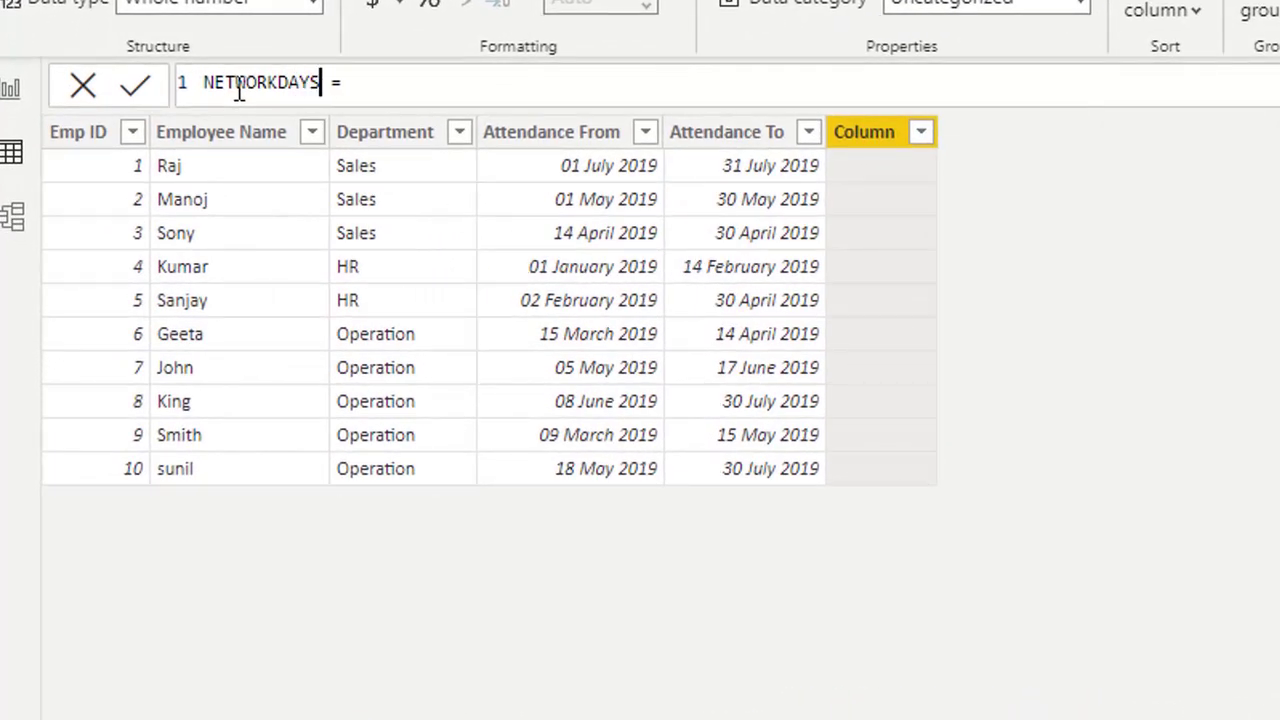
# Start the column's formula with the NETWORKDAYS function from autocomplete
pyautogui.click(425, 85)
pyautogui.write('NET')
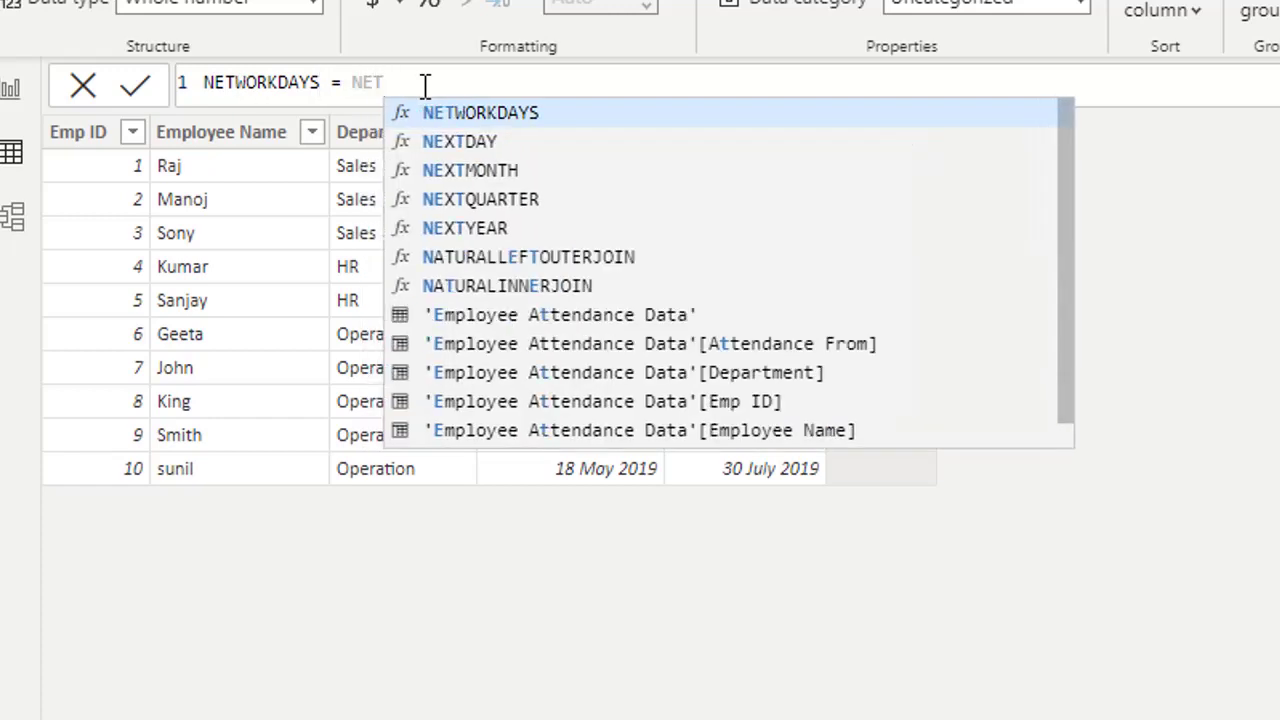
pyautogui.click(470, 114)
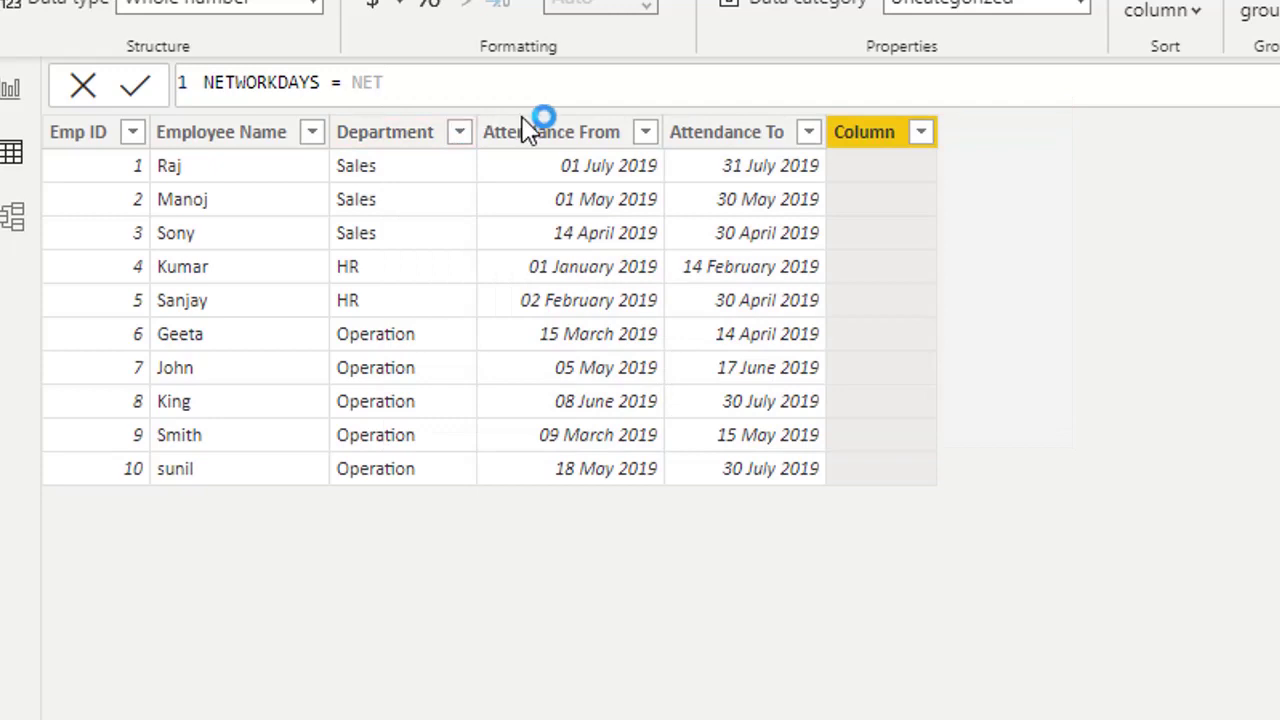
# Complete the formula as NETWORKDAYS(DATE(2022,08,25),DATE(2022,08,30),1) and commit it
pyautogui.write('D')
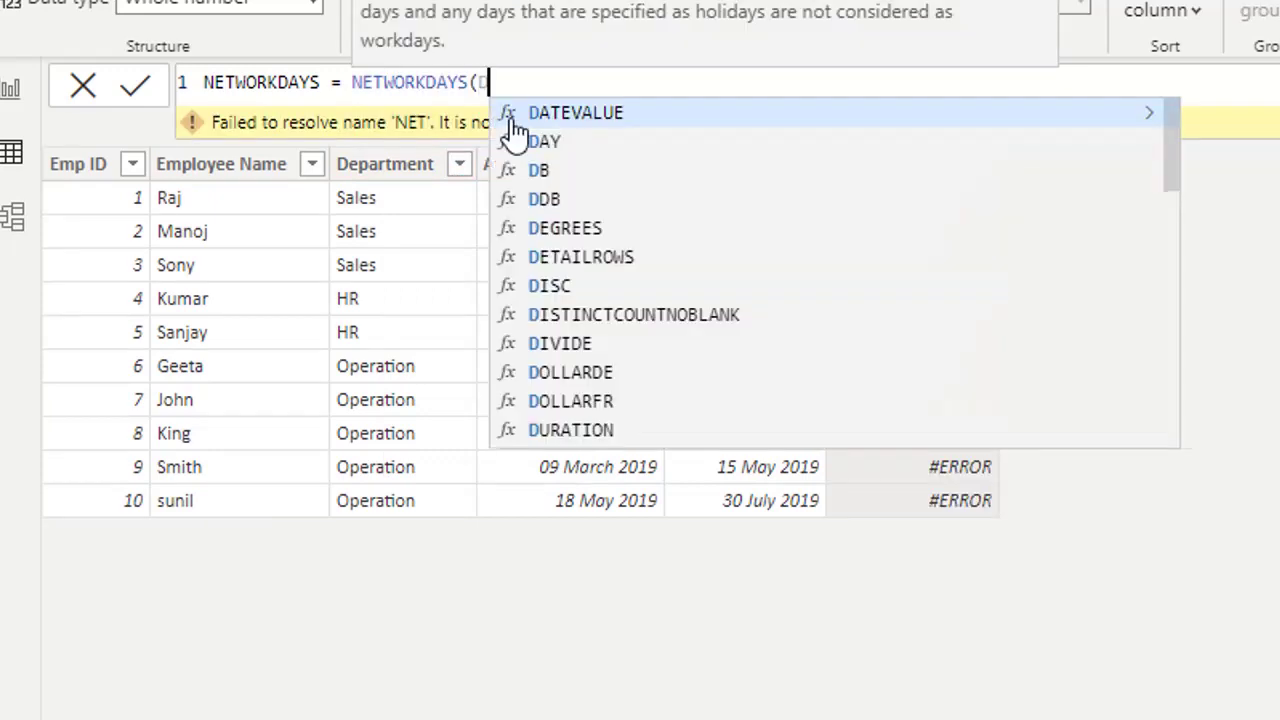
pyautogui.write('ATE(')
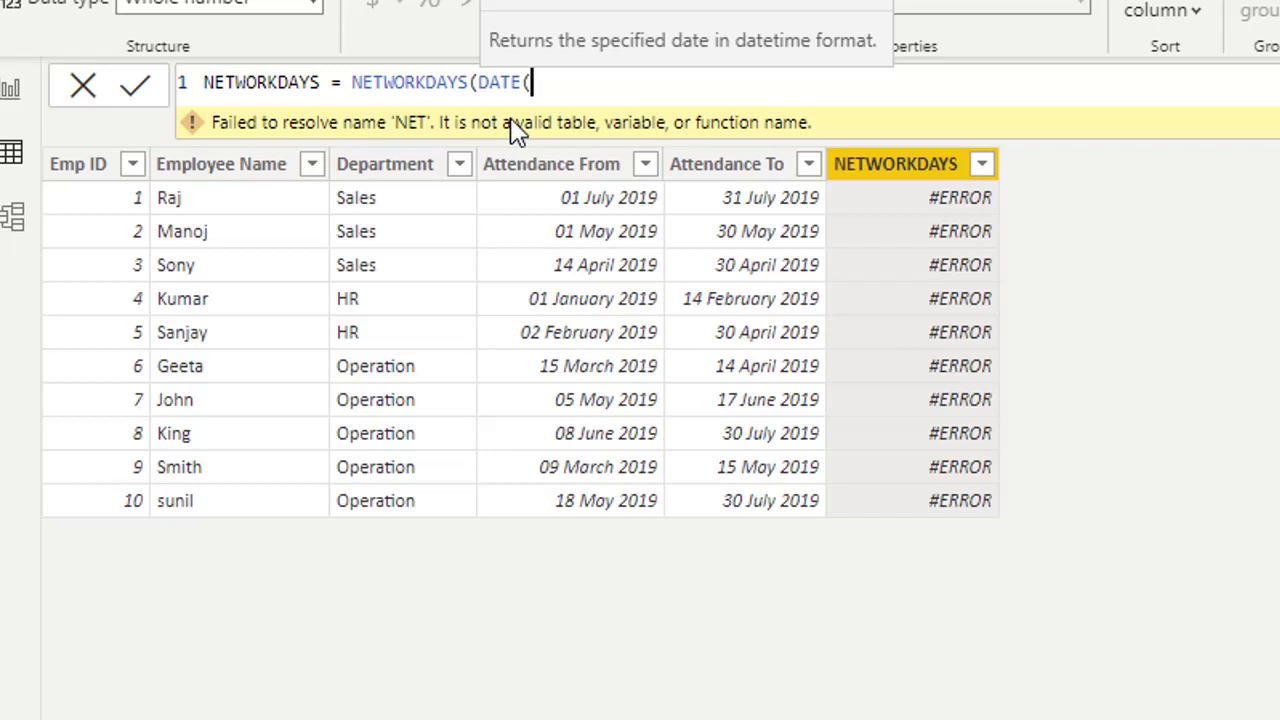
pyautogui.write('2022,0')
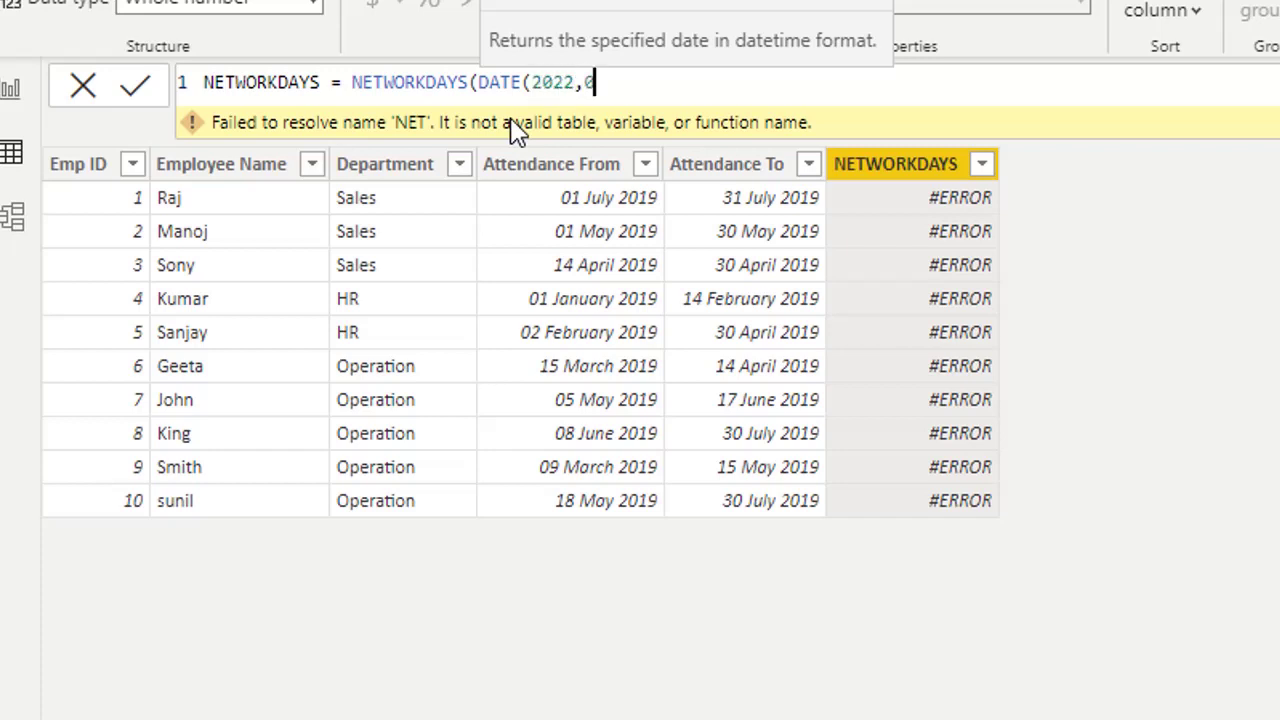
pyautogui.write('8,25),')
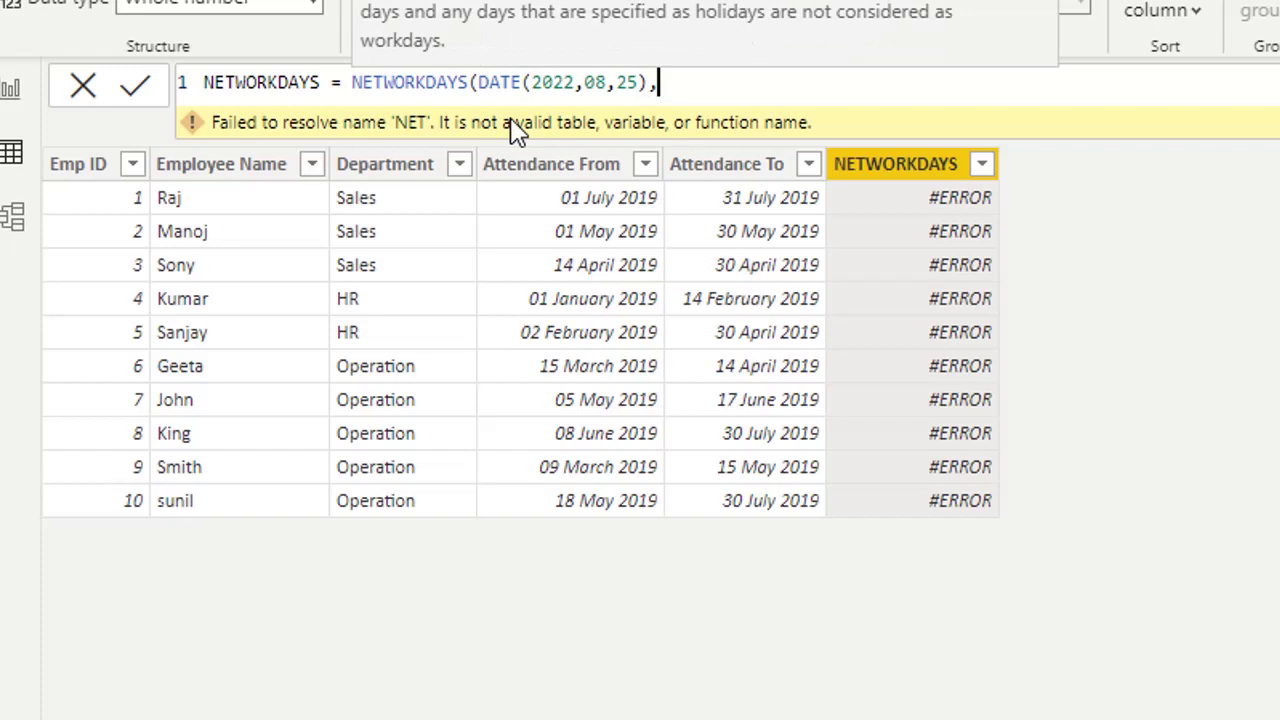
pyautogui.write('DATE(')
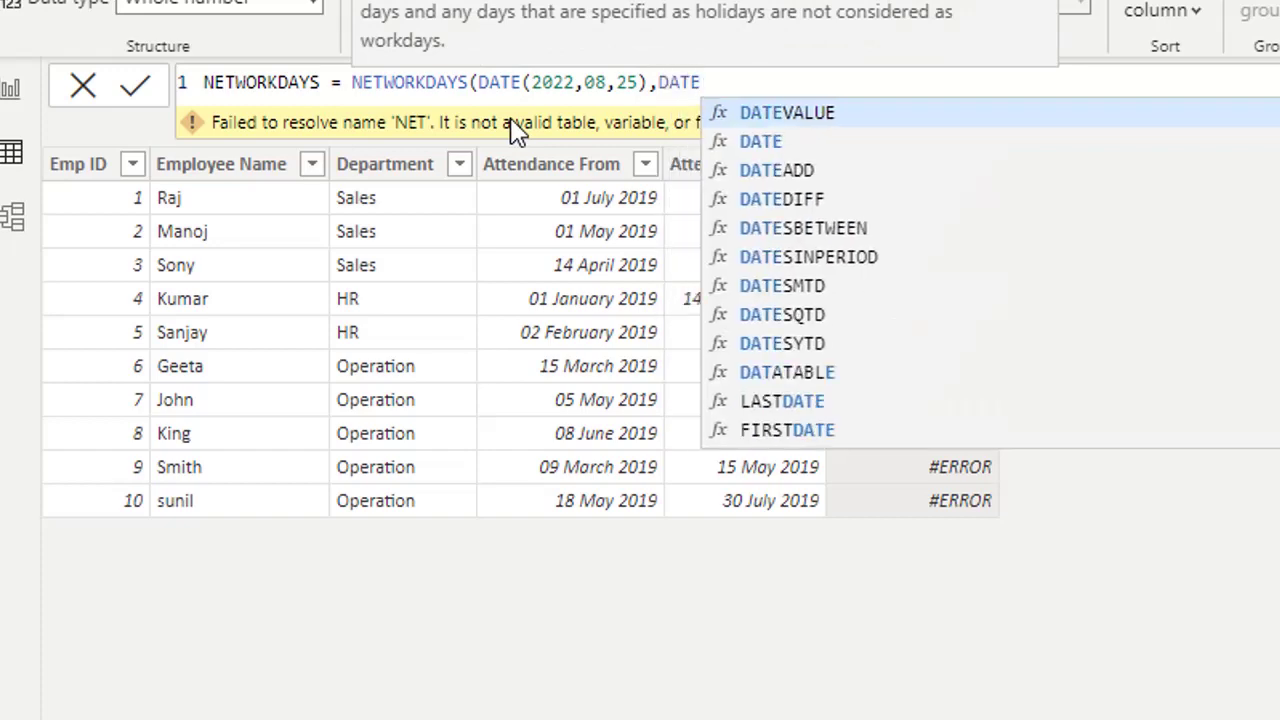
pyautogui.write('2022,')
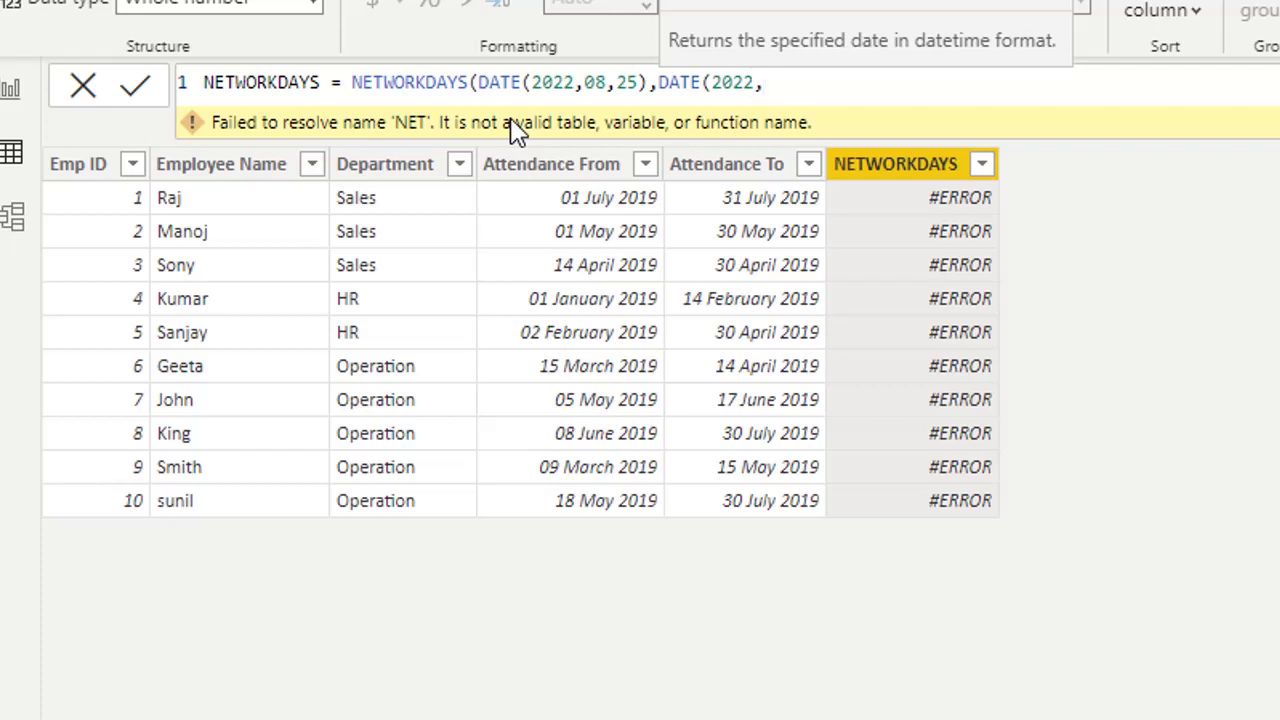
pyautogui.write('08,30),')
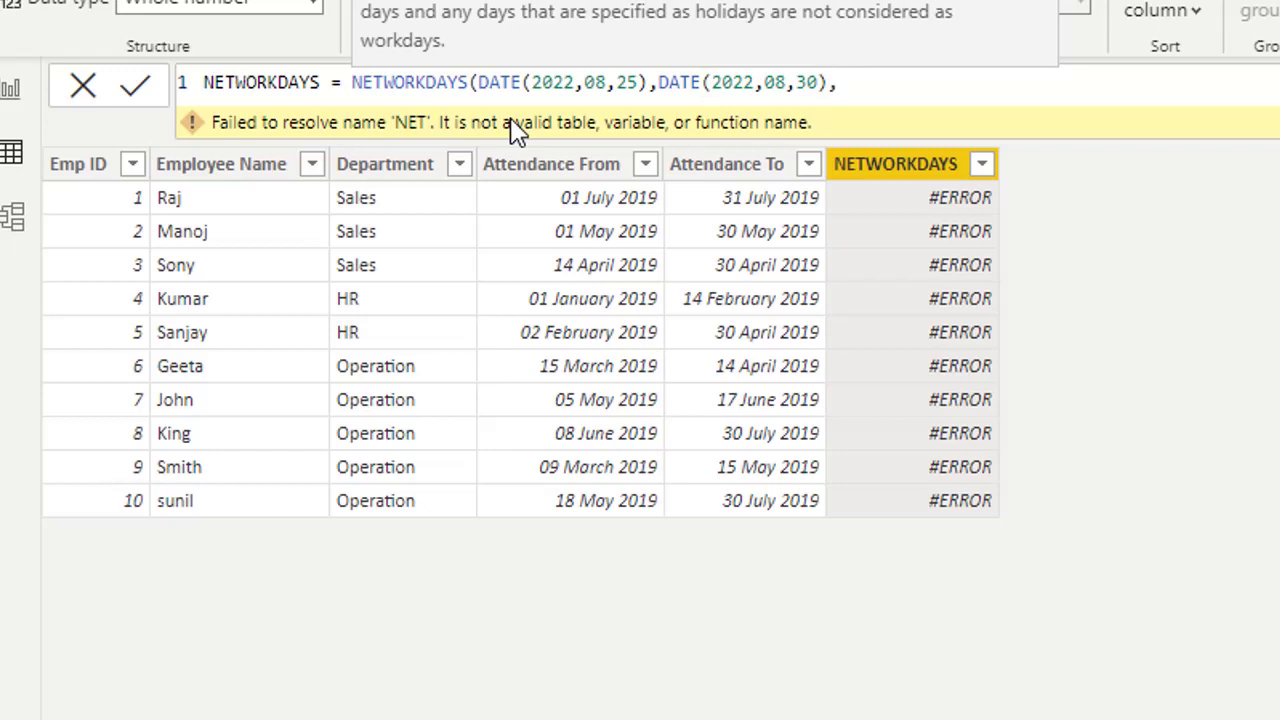
pyautogui.write('1)')
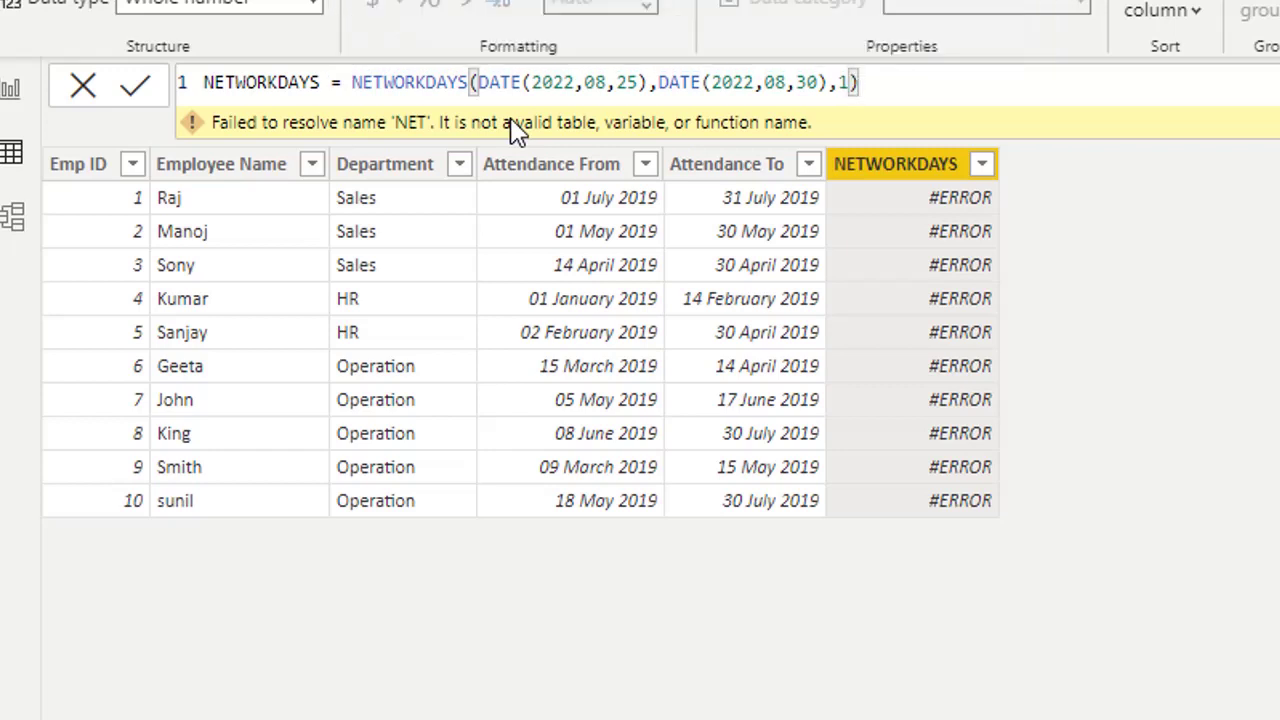
pyautogui.click(138, 100)
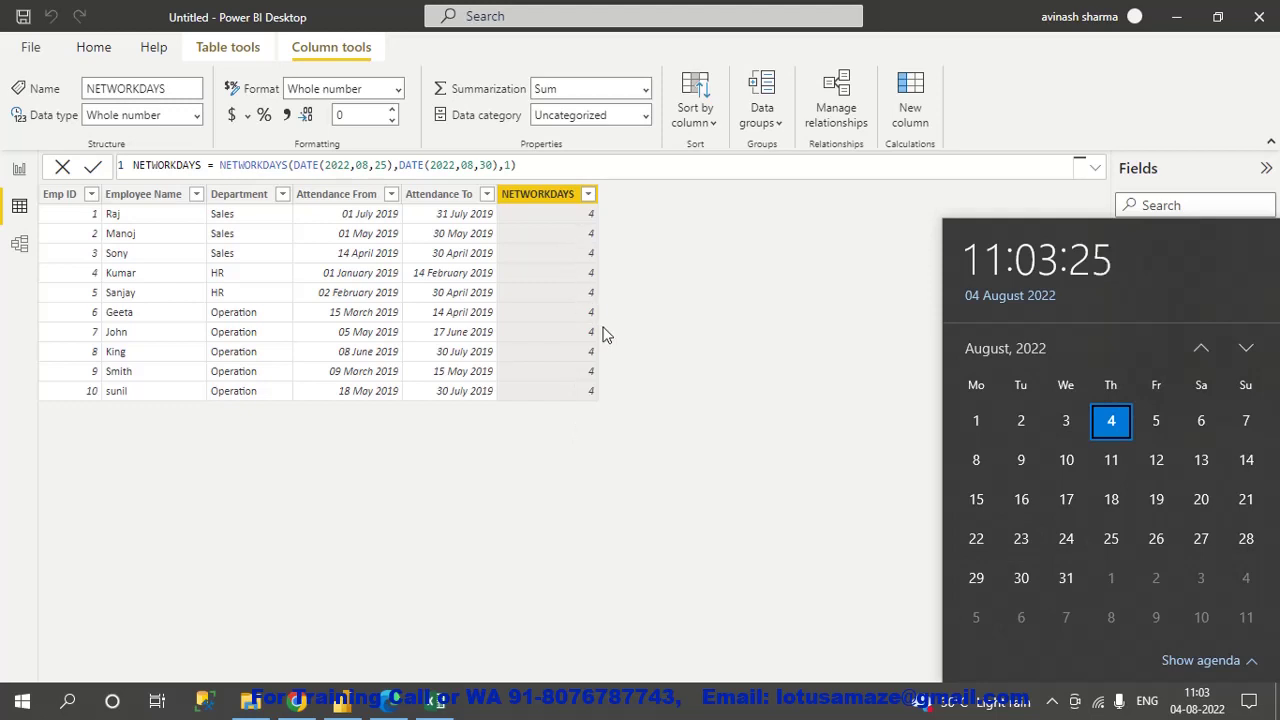
# Dismiss the August 2022 calendar and return to the formula bar
pyautogui.click(510, 165)
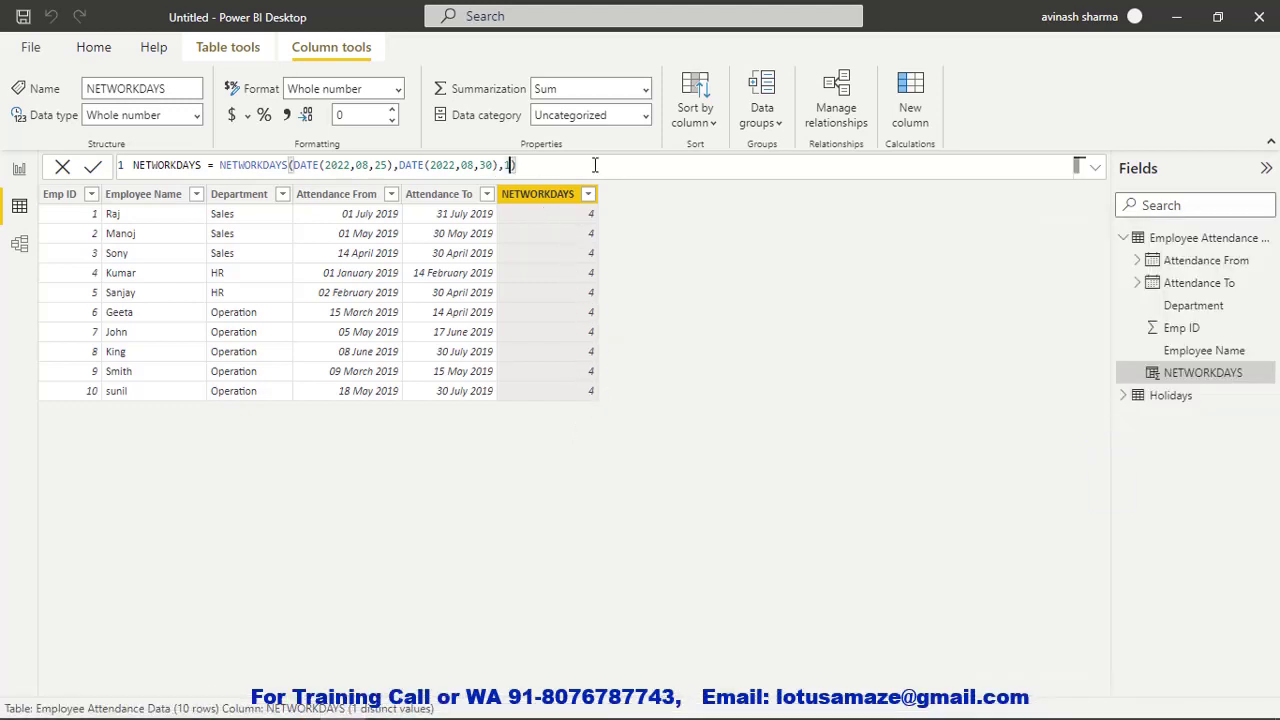
# Append the holiday list {DATE(2022,08,26)} to the formula and commit it
pyautogui.write(',')
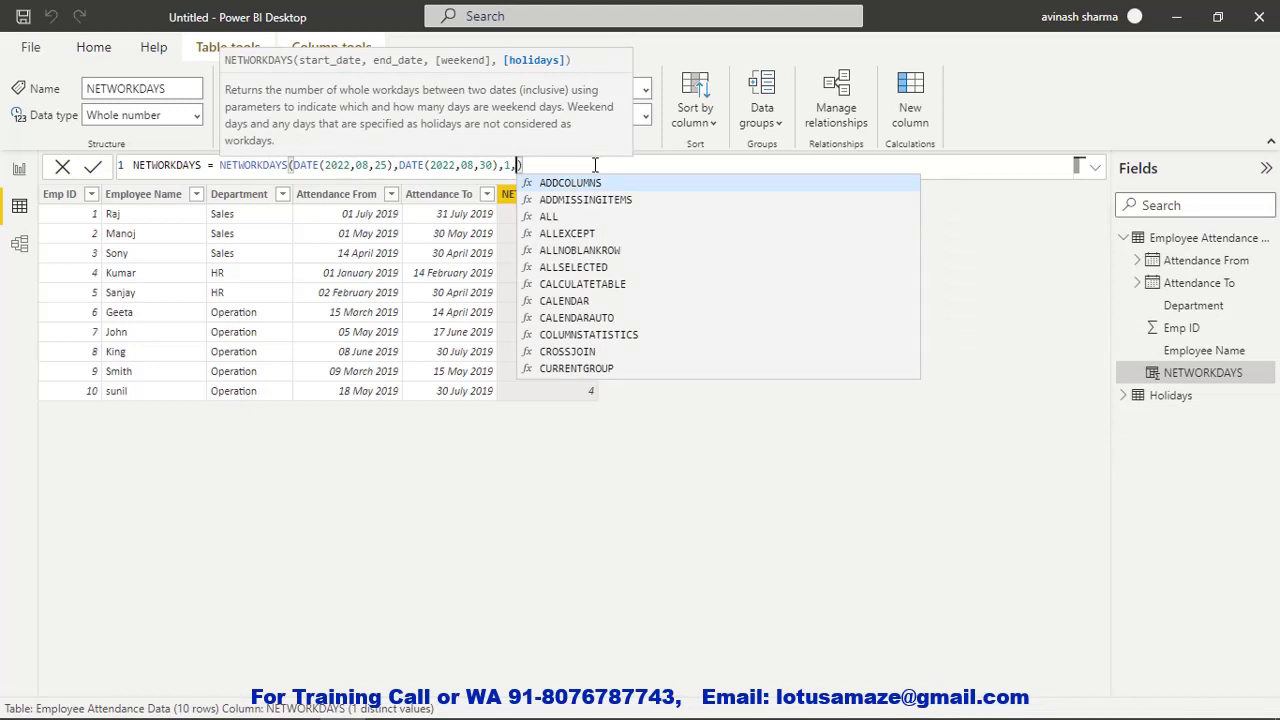
pyautogui.write('{')
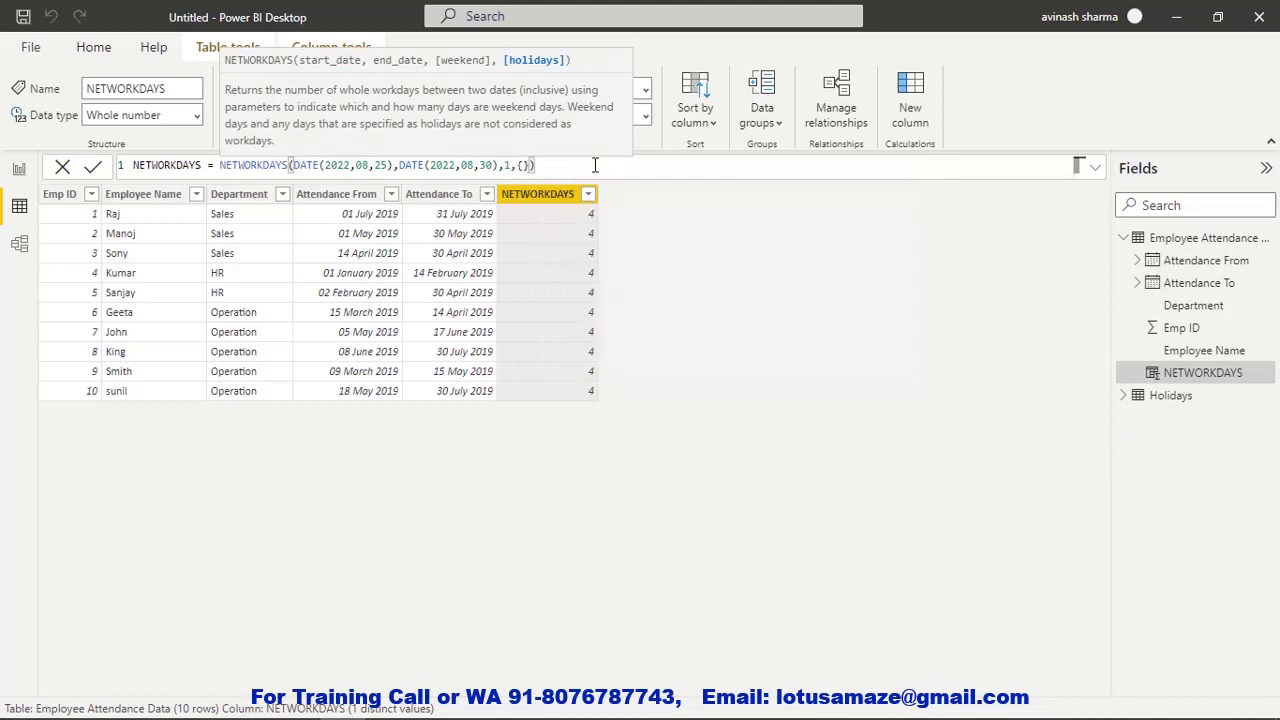
pyautogui.write('DATE')
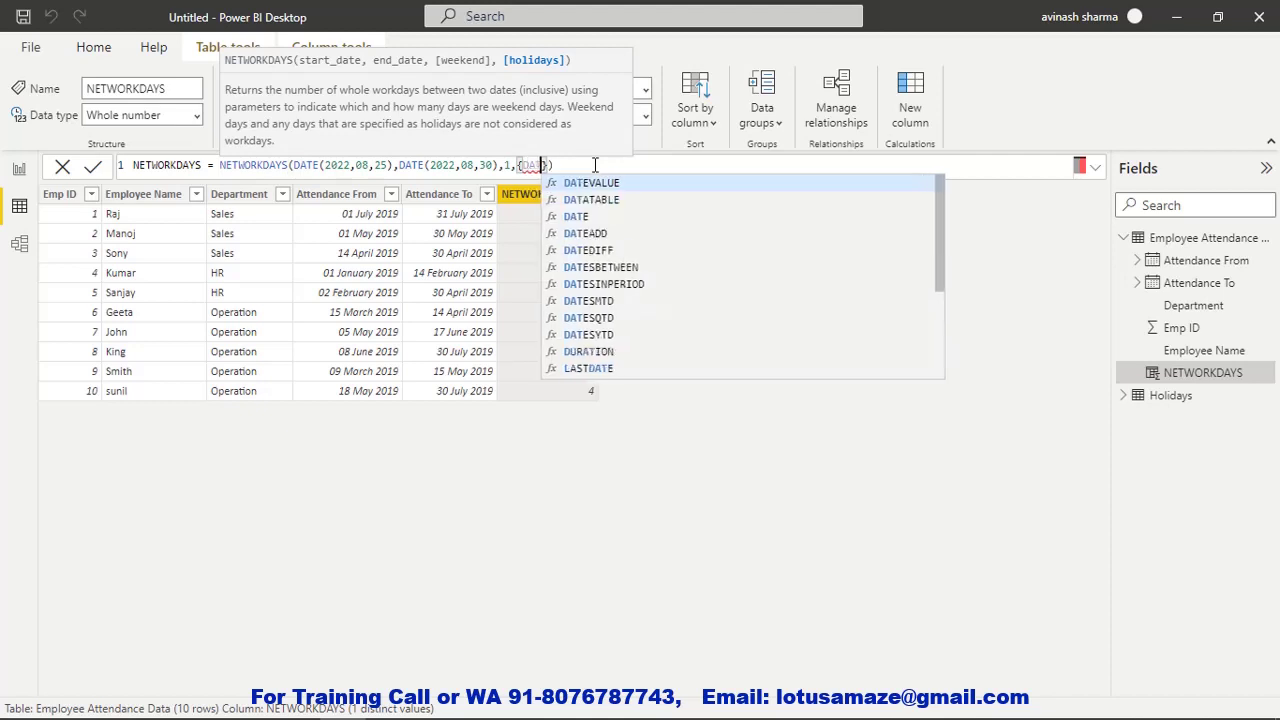
pyautogui.write('(')
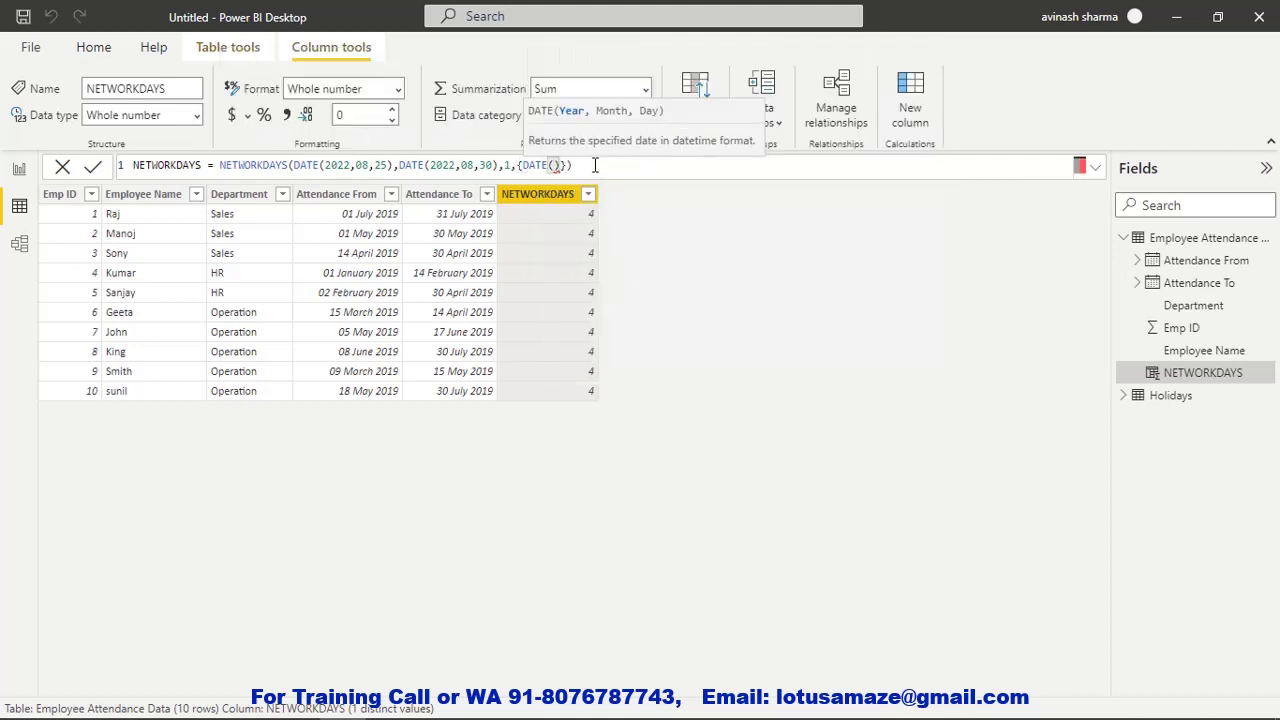
pyautogui.write('2011,')
pyautogui.write('08,')
pyautogui.write('26')
pyautogui.click(93, 167)
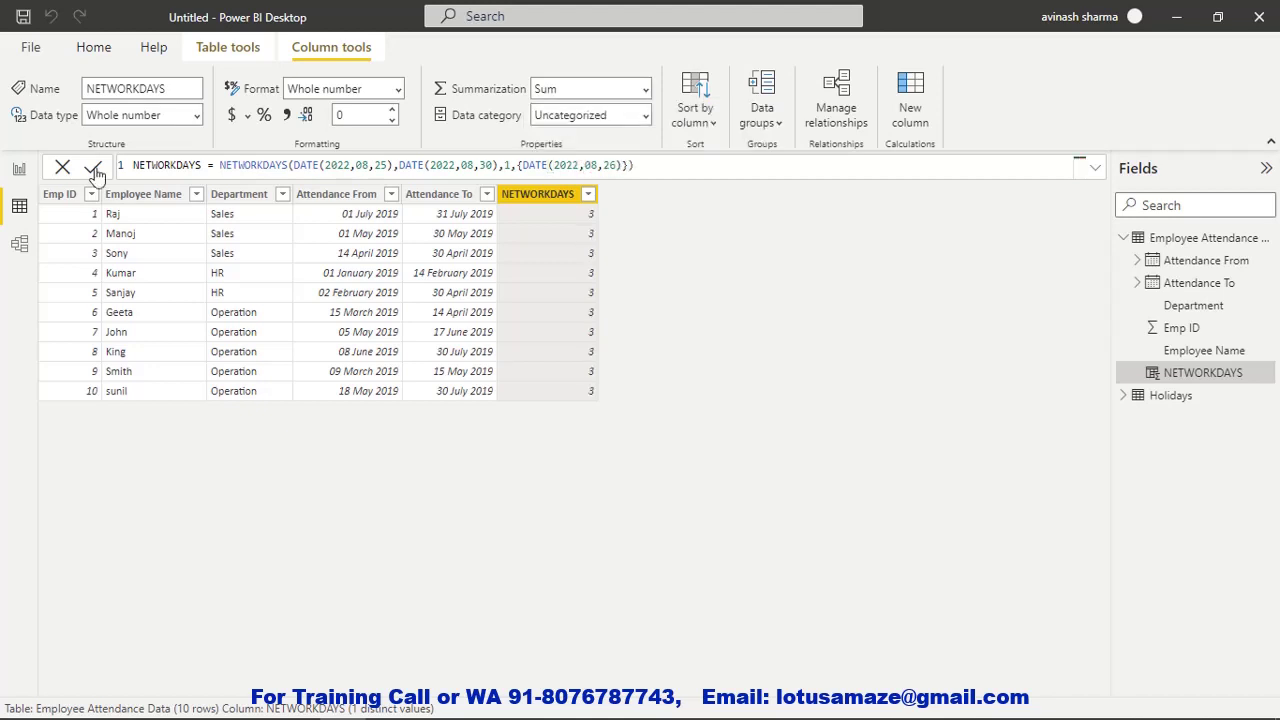
# Open the taskbar calendar to check the August 2022 dates
pyautogui.moveTo(1193, 716)
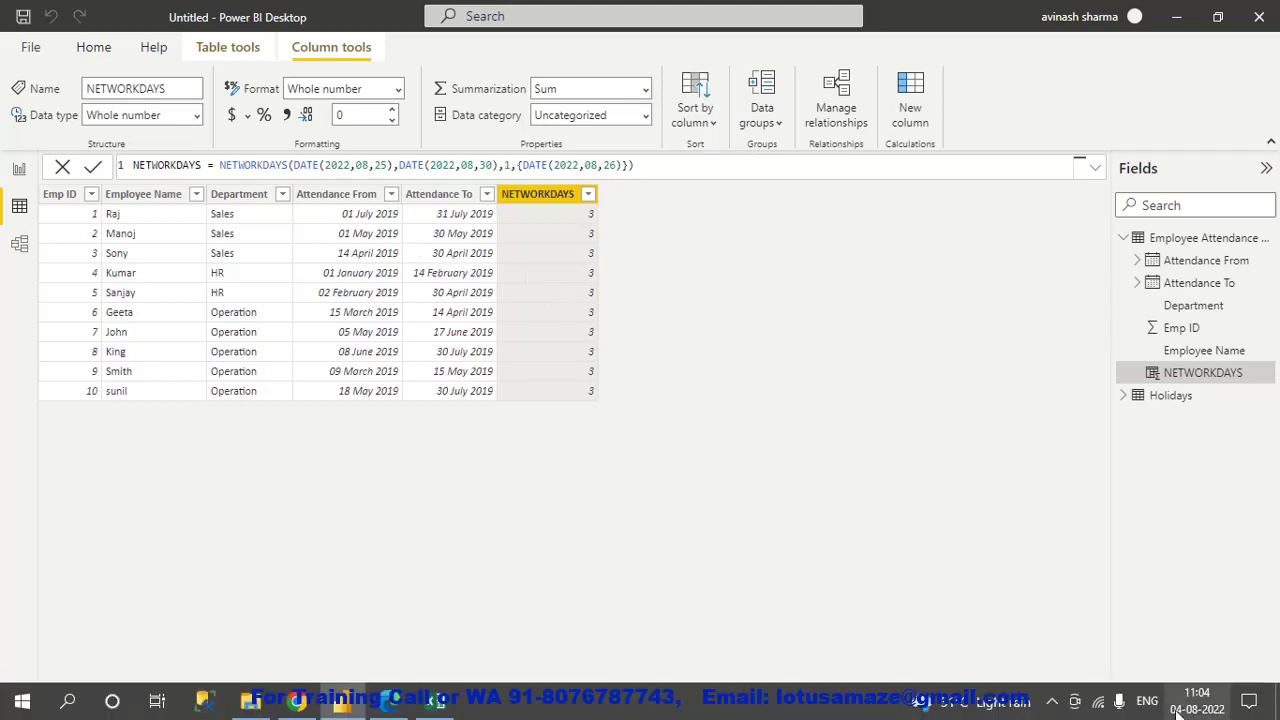
pyautogui.click(1193, 712)
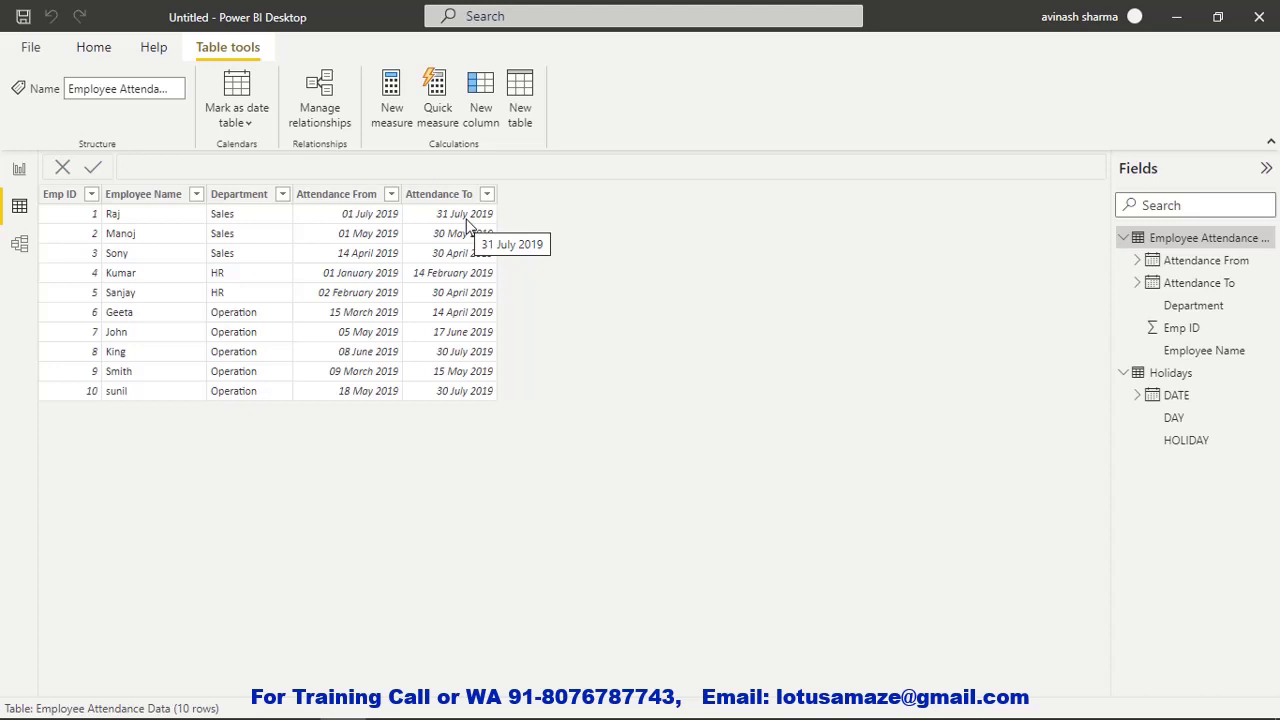
# Create a new NETWORKDAYS column and start its formula with the NETWORKDAYS function
pyautogui.rightClick(1203, 245)
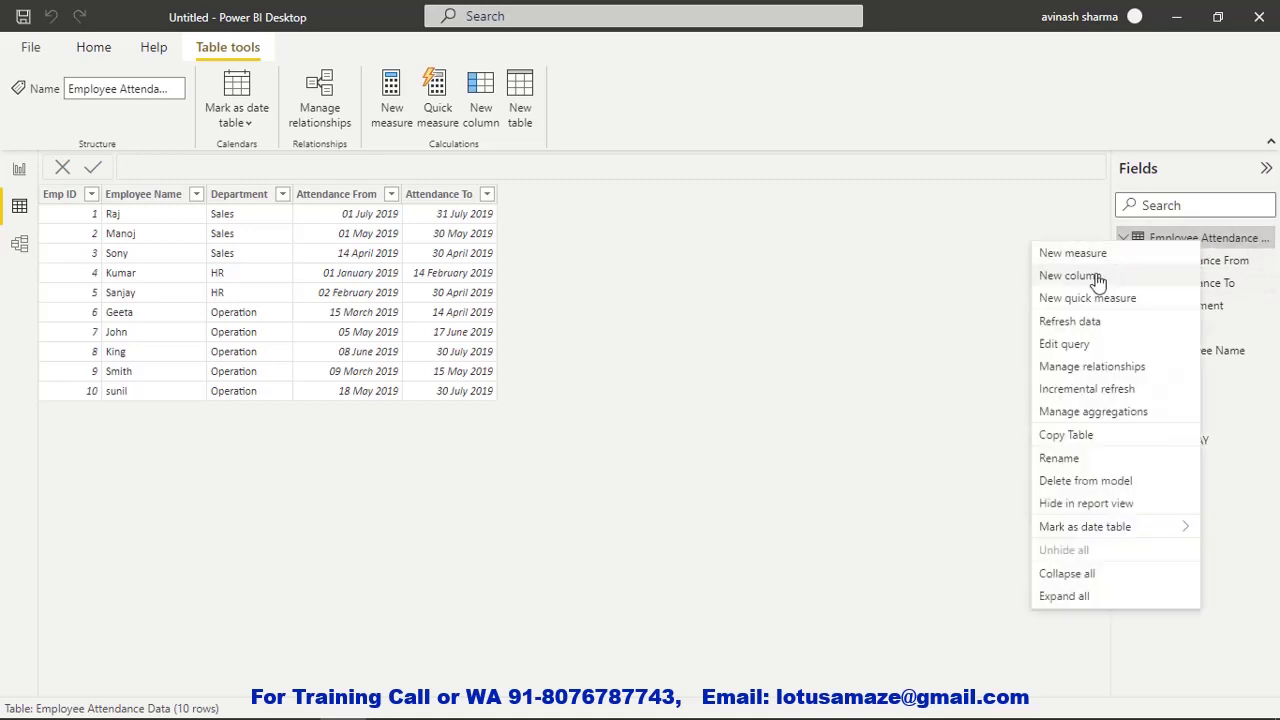
pyautogui.press('Escape')
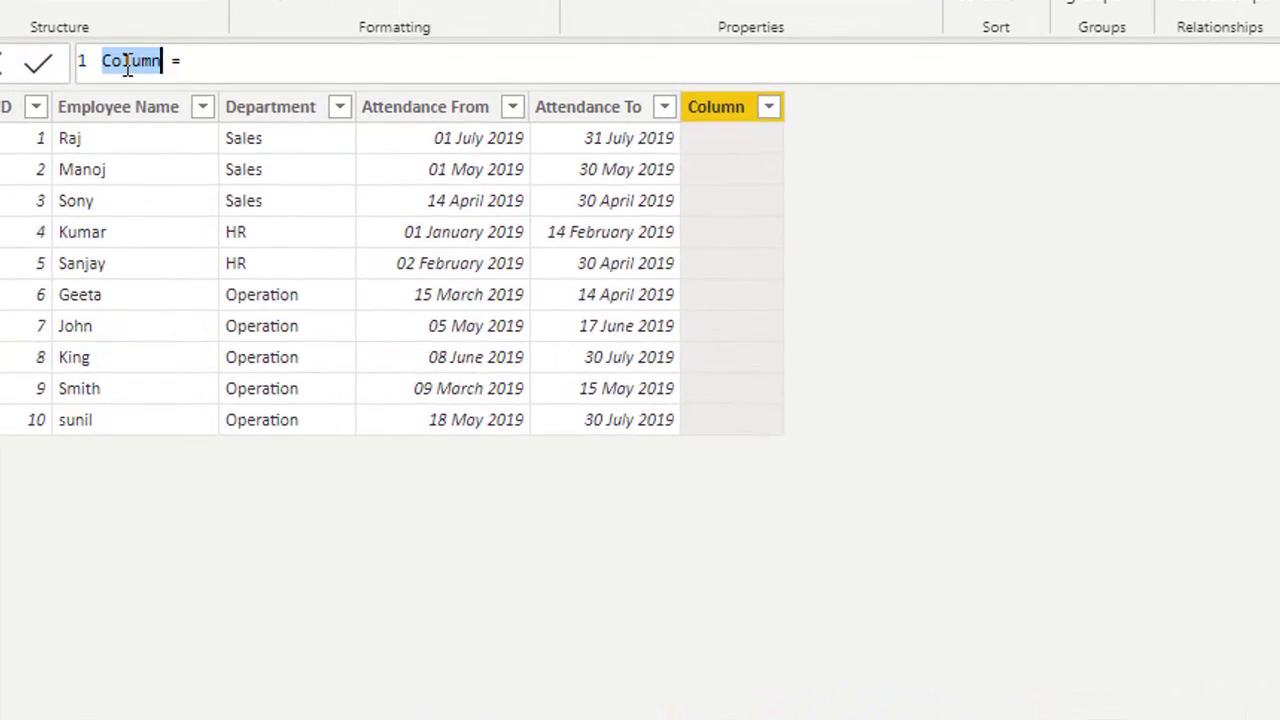
pyautogui.write('NETWORKDAYS')
pyautogui.click(283, 68)
pyautogui.write('NET')
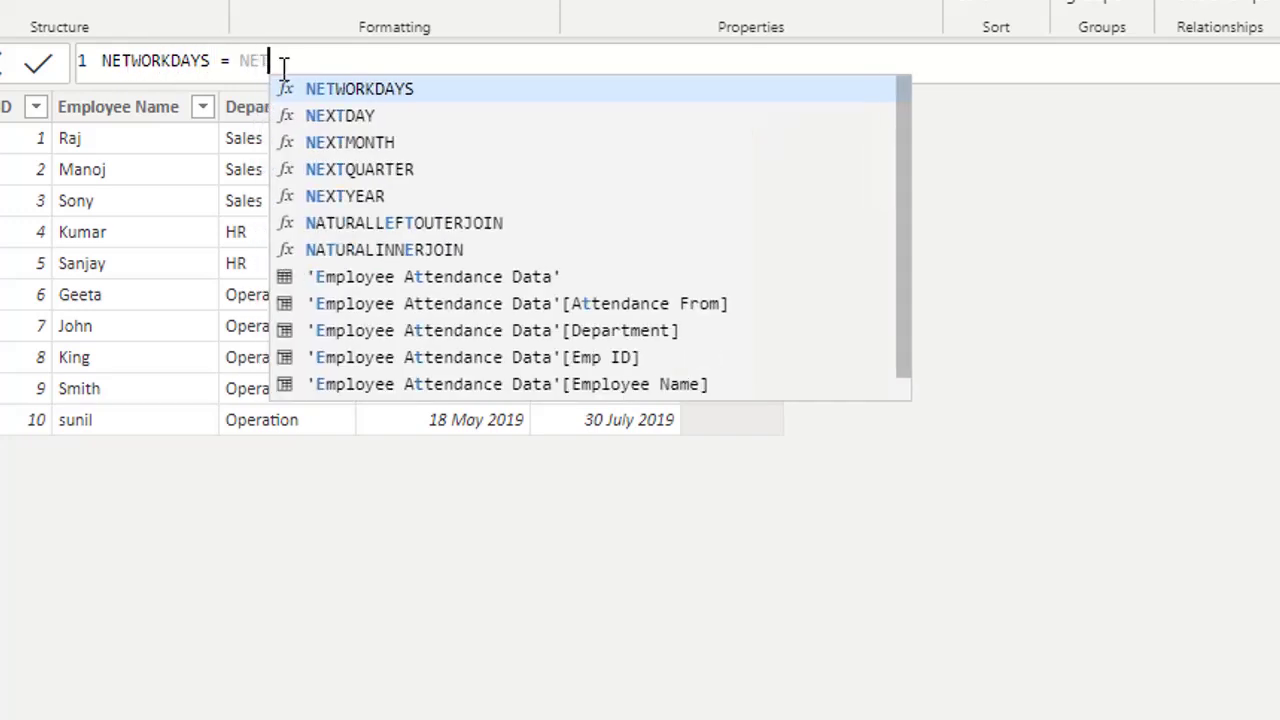
pyautogui.click(325, 88)
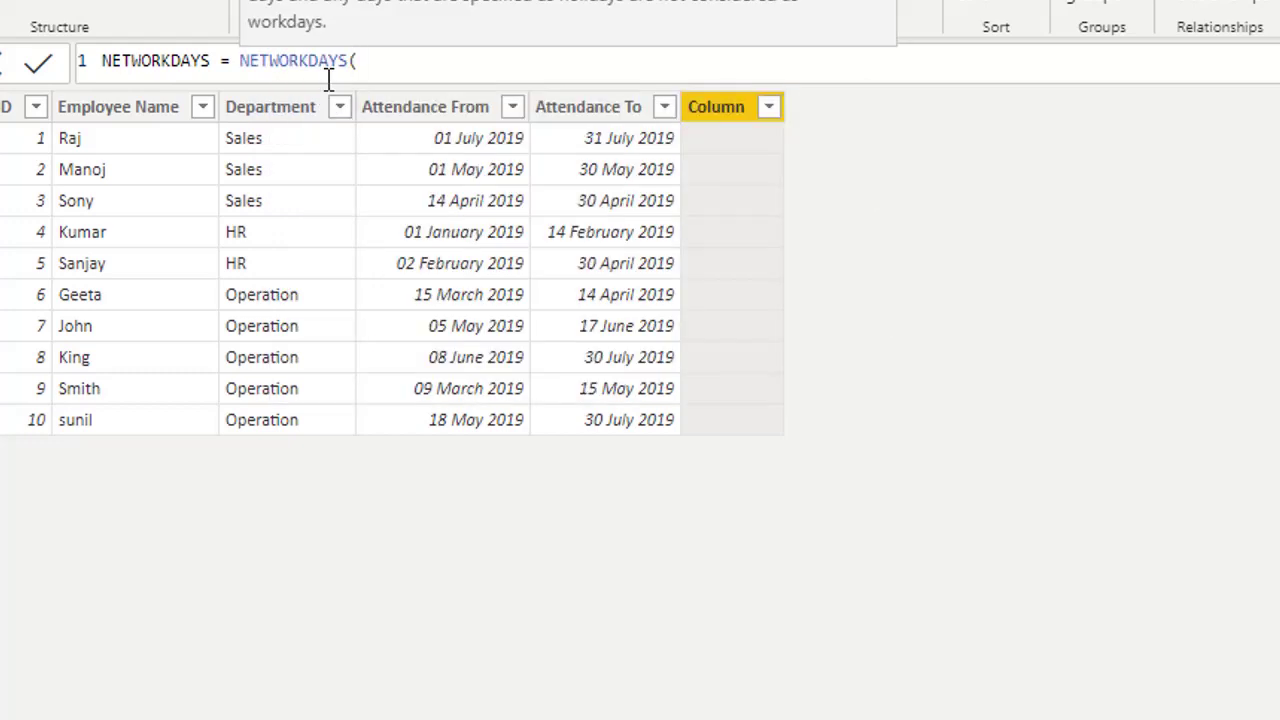
# Fill in the arguments [Attendance From], [Attendance To] and weekend 1
pyautogui.write('Att')
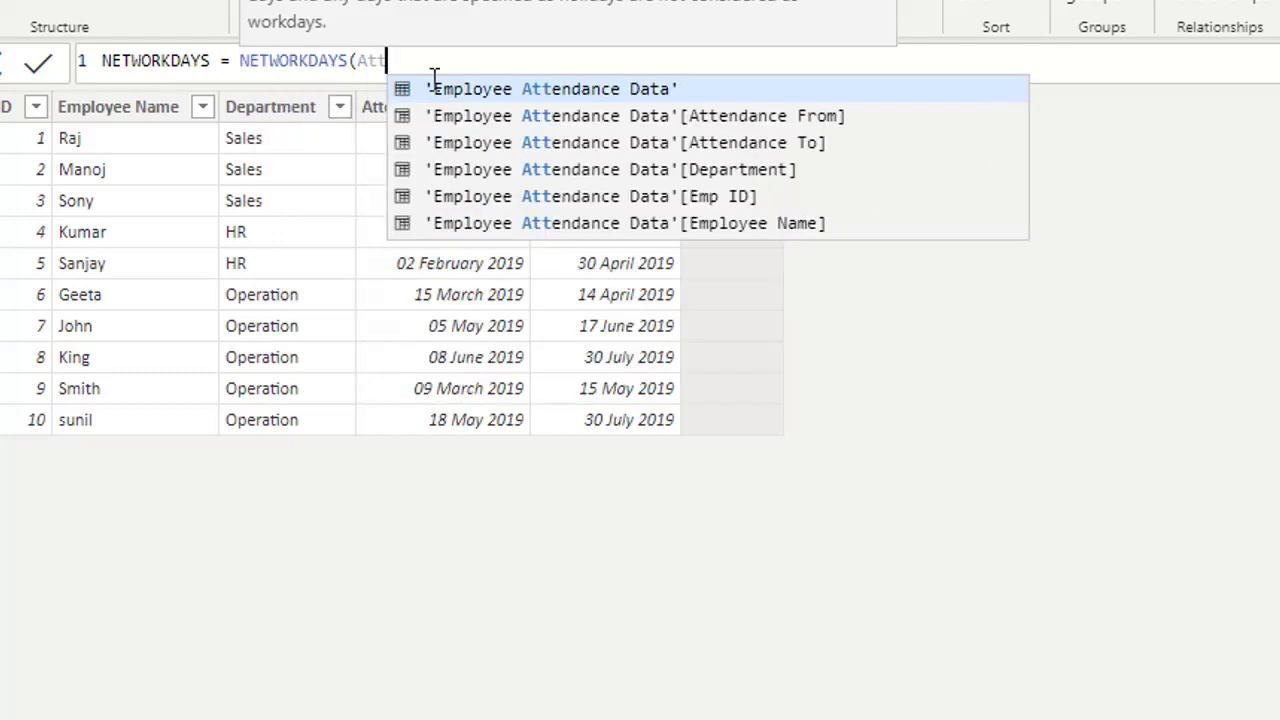
pyautogui.click(678, 118)
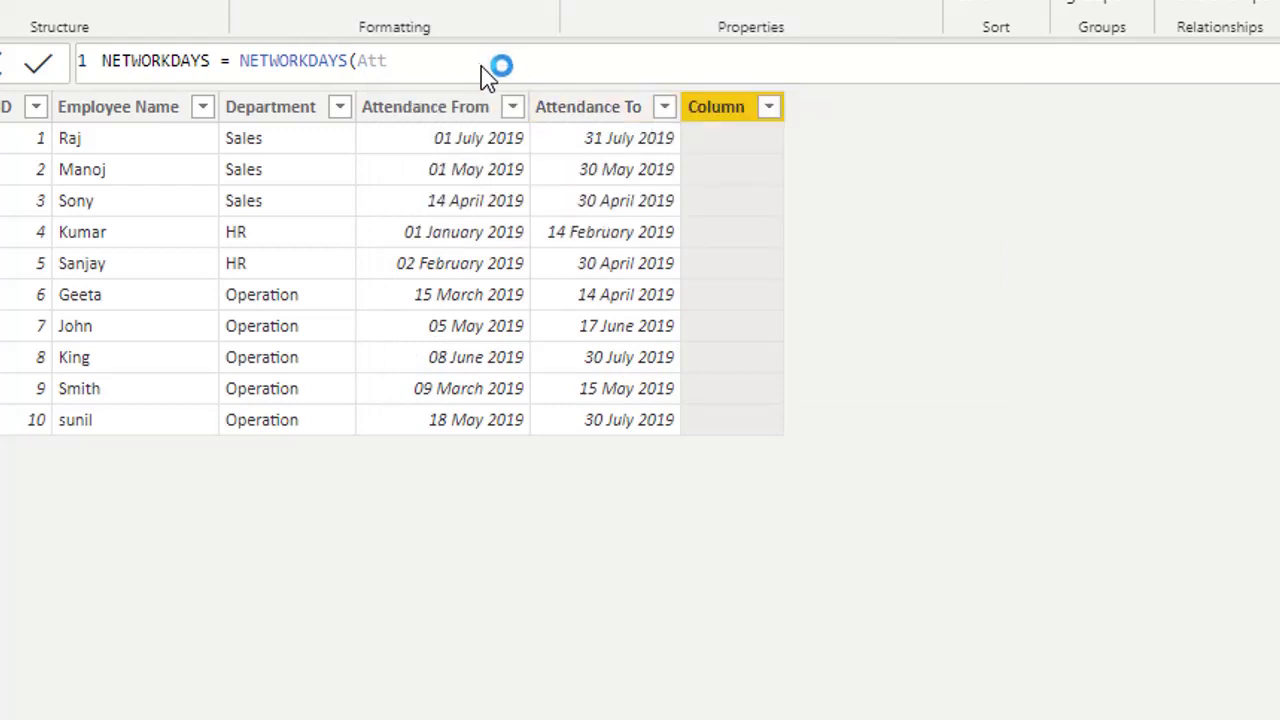
pyautogui.click(453, 63)
pyautogui.write('Att')
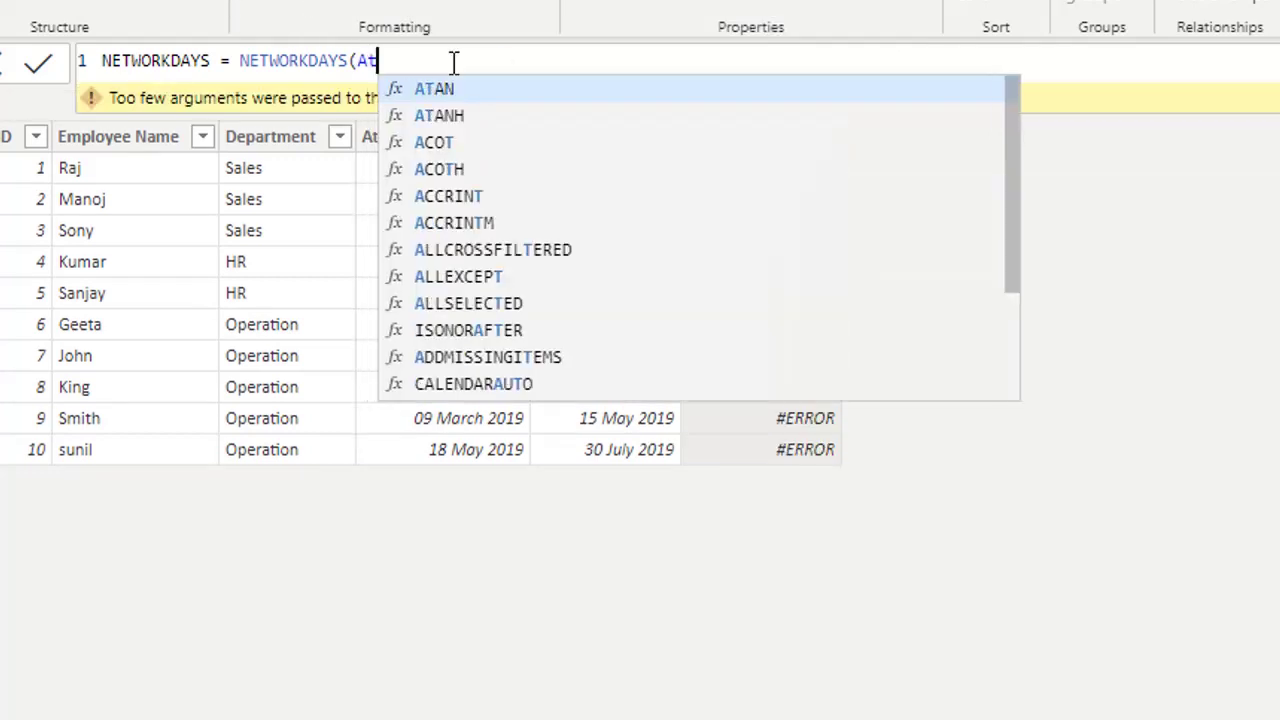
pyautogui.click(695, 126)
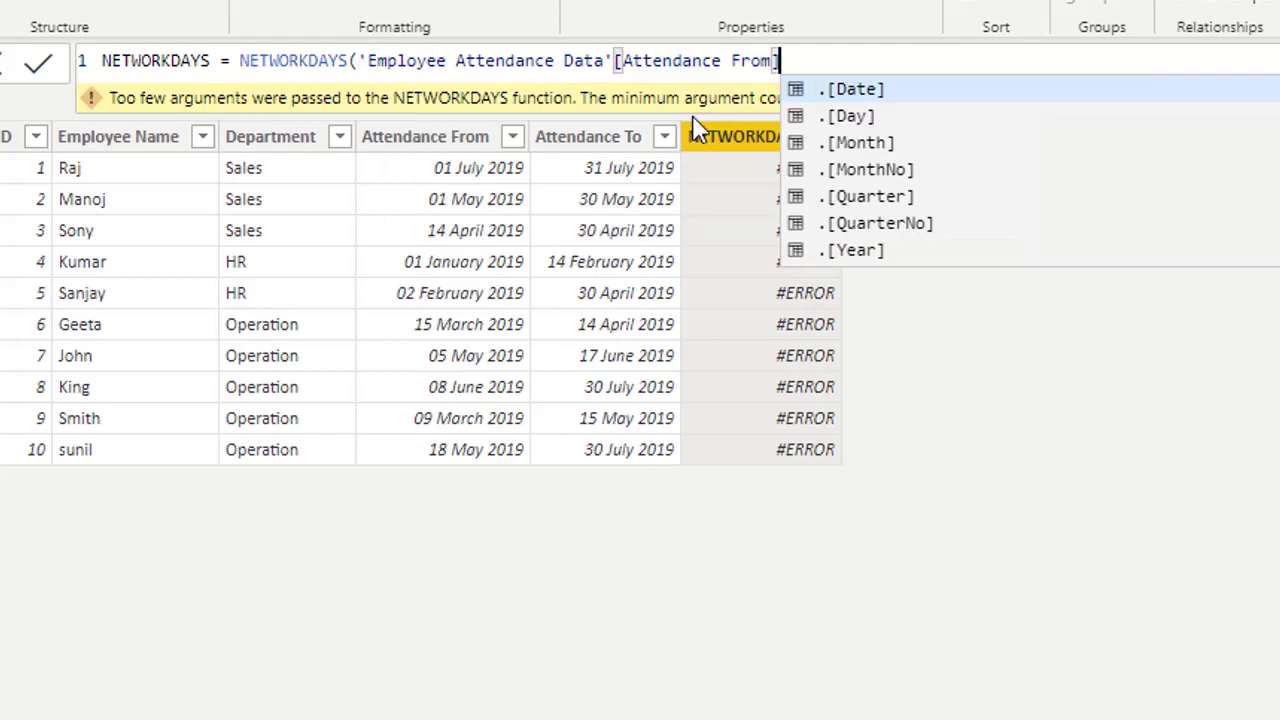
pyautogui.write(',')
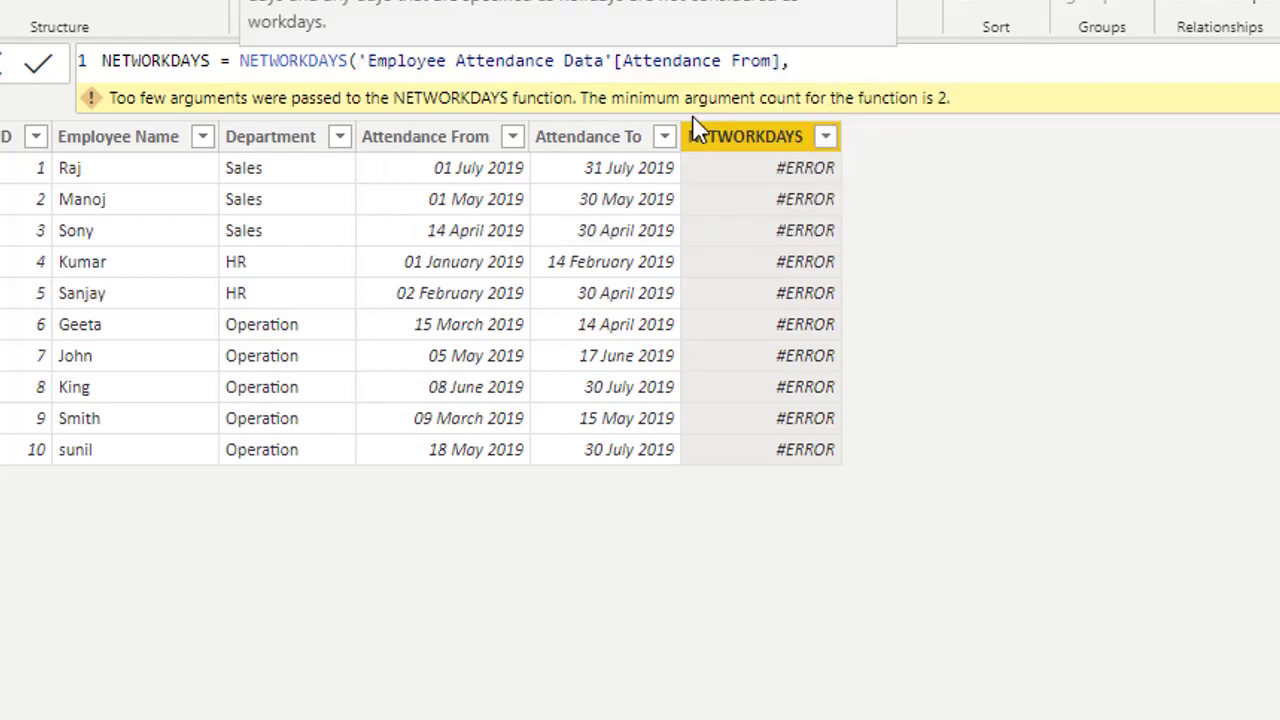
pyautogui.write('At')
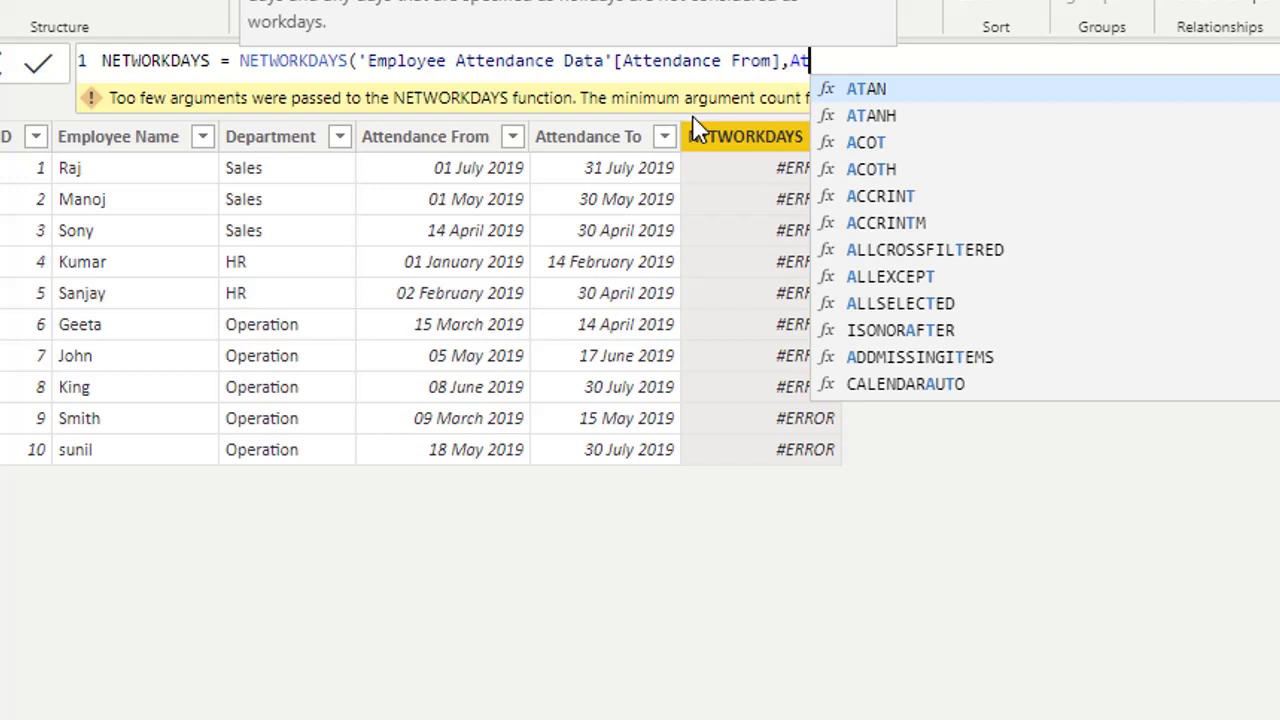
pyautogui.write('t')
pyautogui.click(1101, 150)
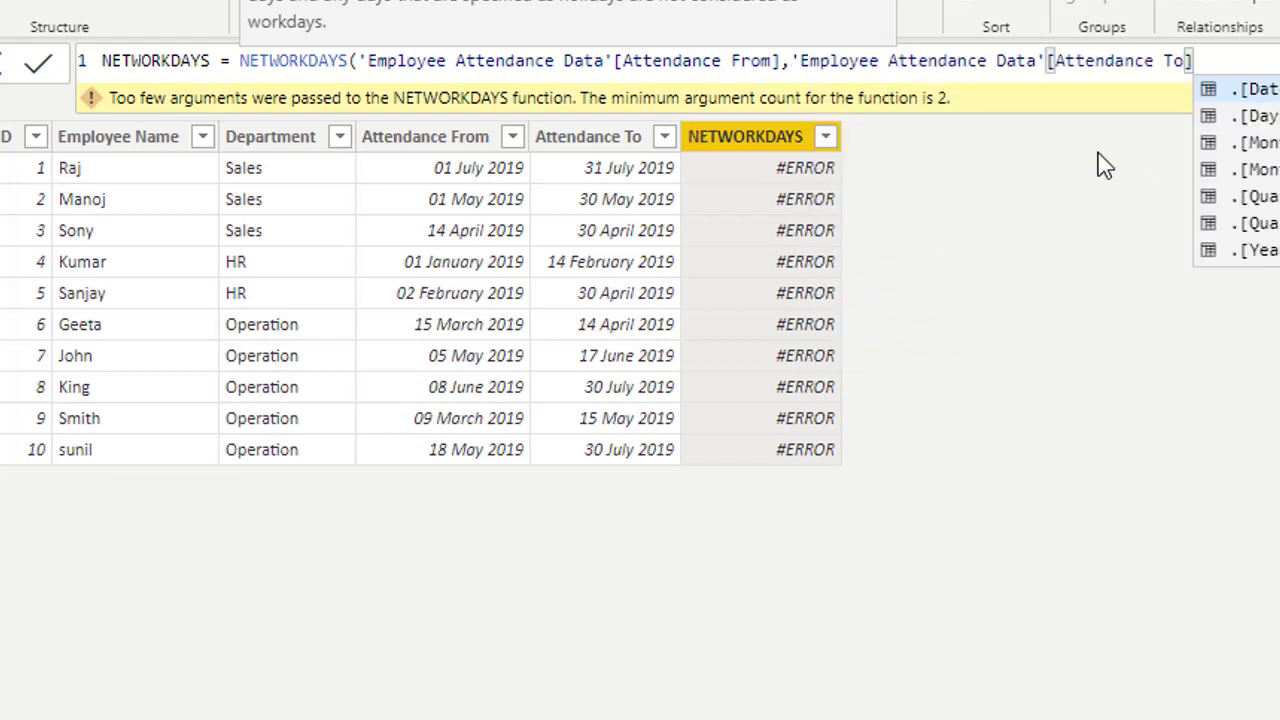
pyautogui.write(',1)')
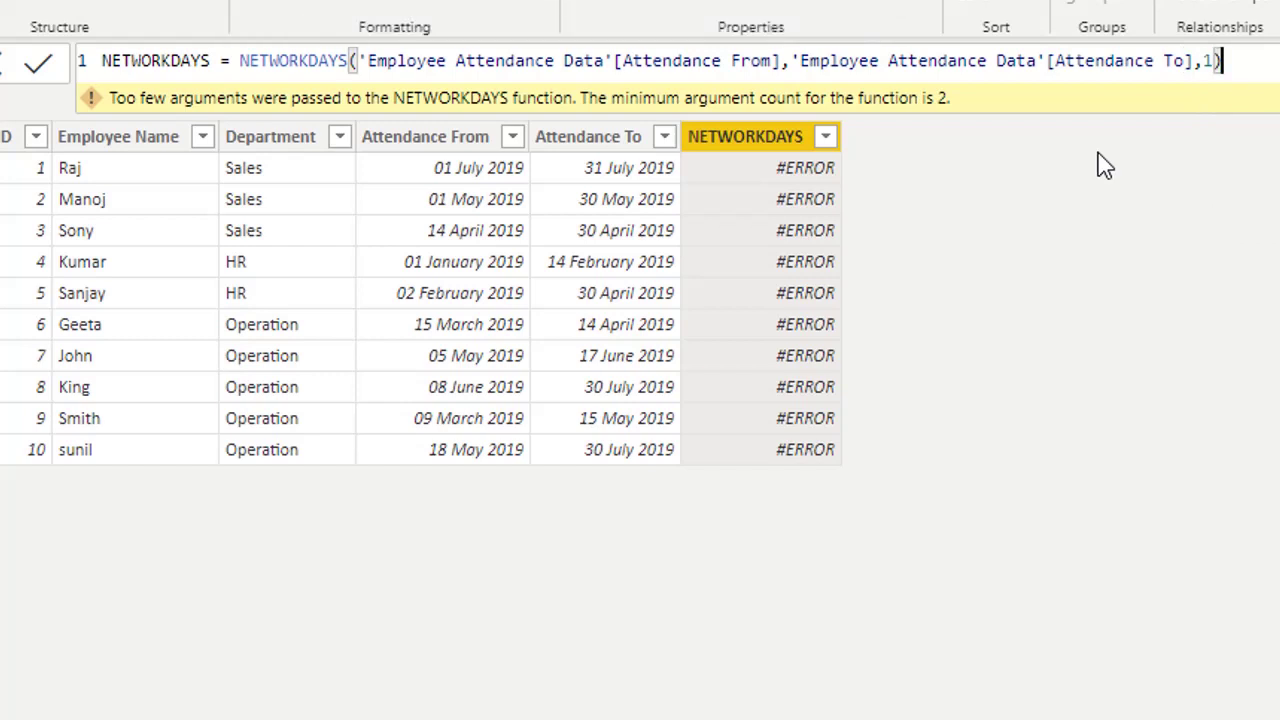
# Commit the formula so rows show workday counts such as 23, 22, 12 and 62
pyautogui.click(41, 62)
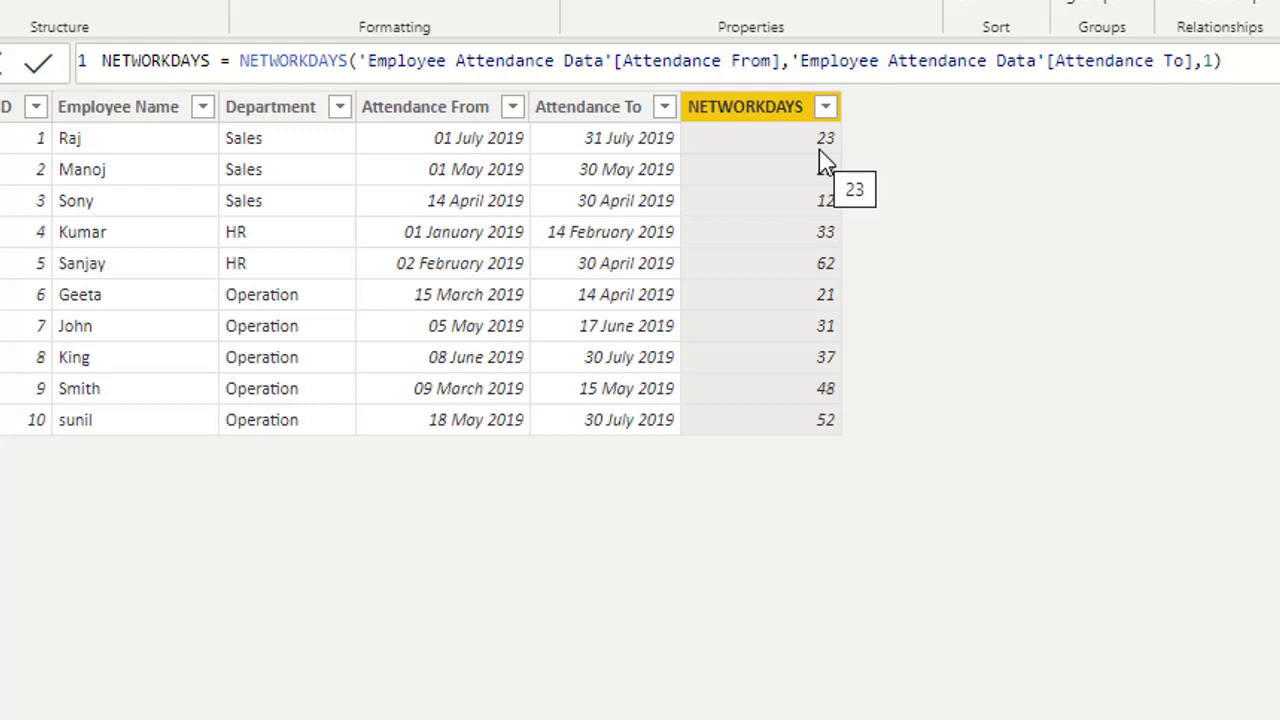
pyautogui.click(1218, 62)
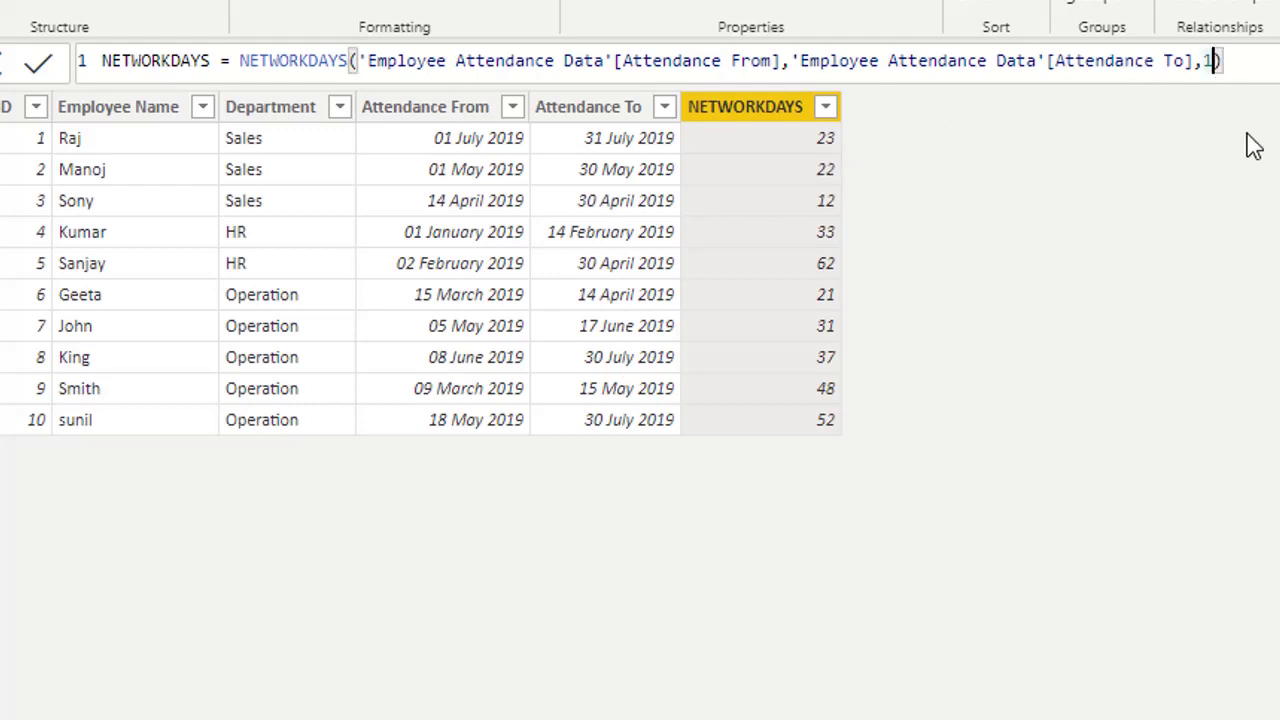
pyautogui.write('1')
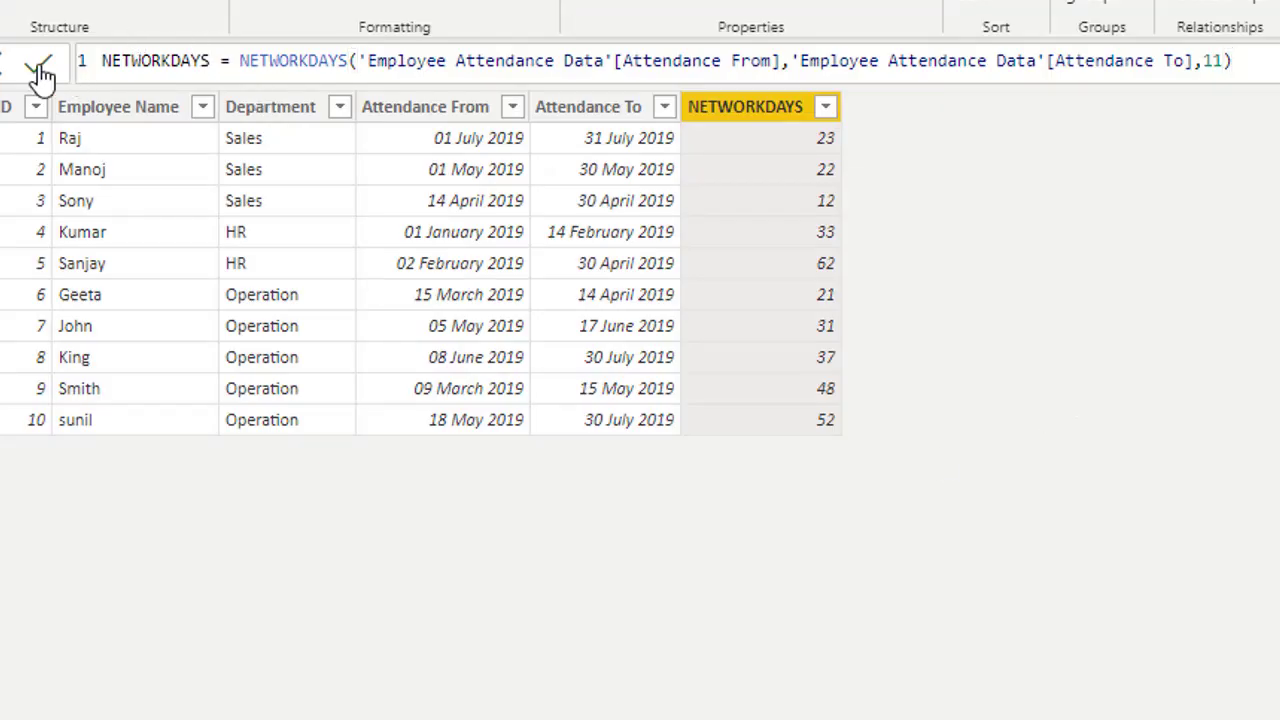
pyautogui.click(40, 70)
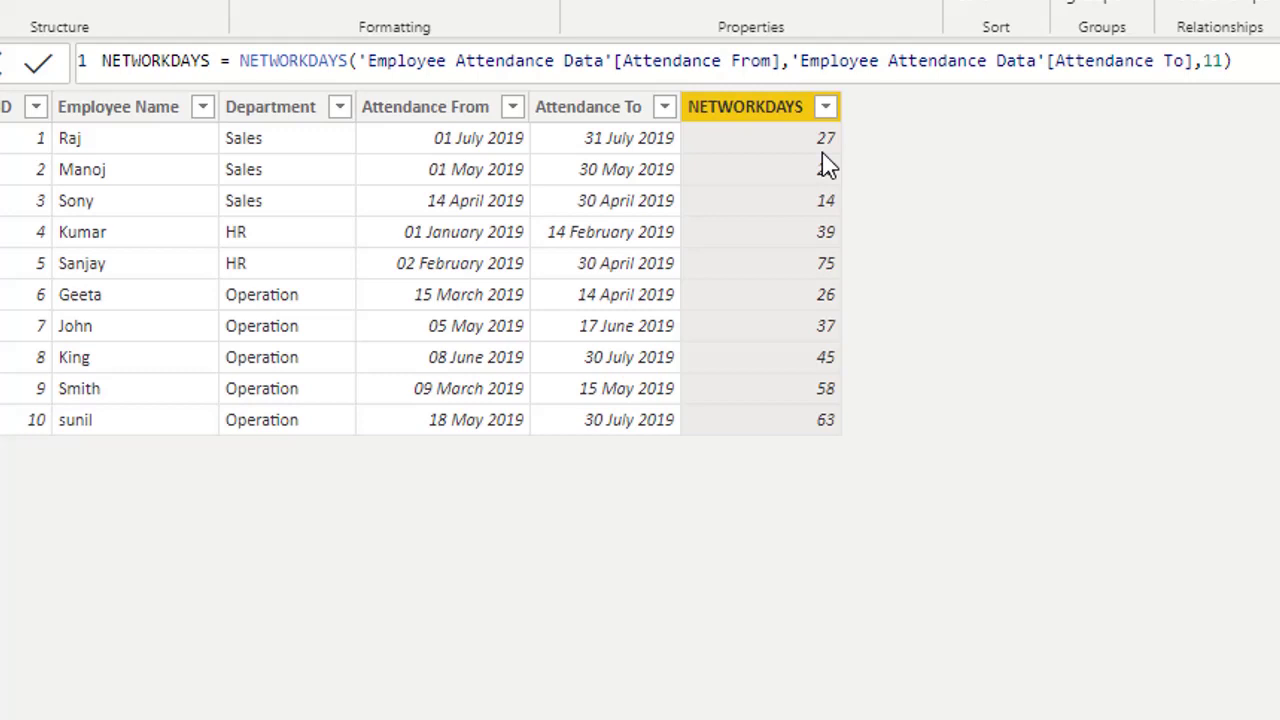
pyautogui.click(1226, 61)
pyautogui.press('BackSpace')
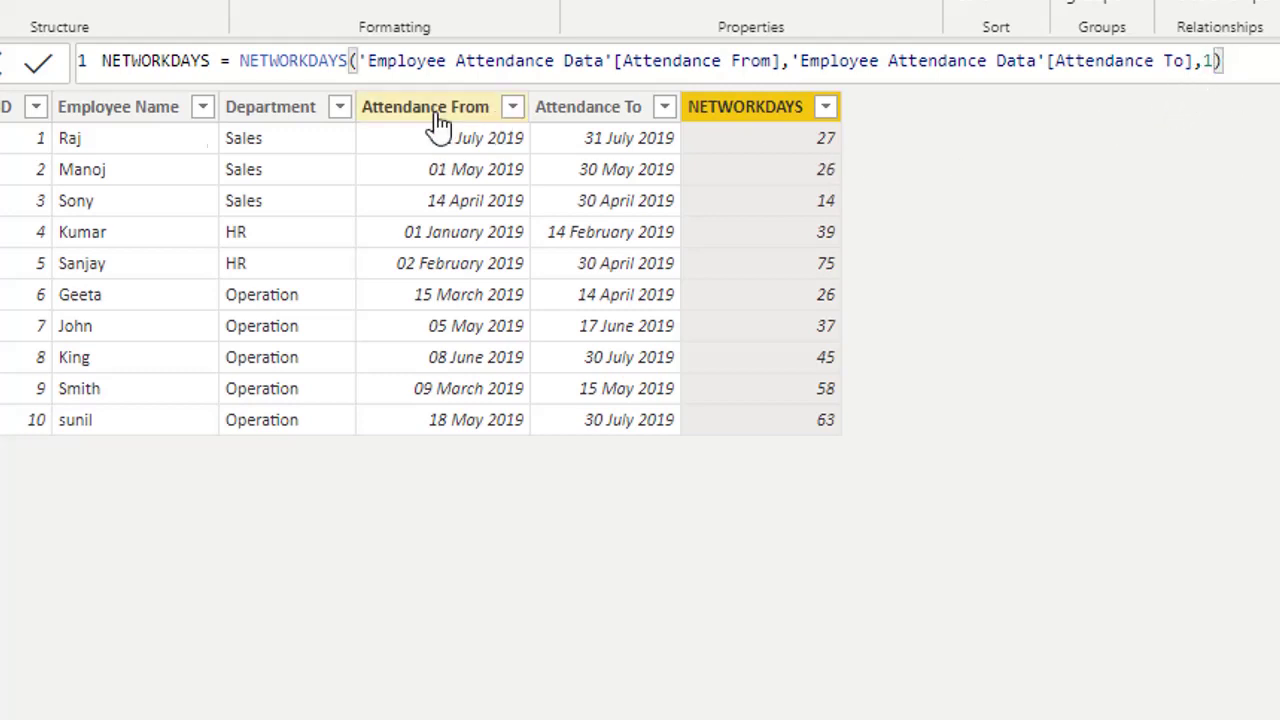
pyautogui.click(35, 70)
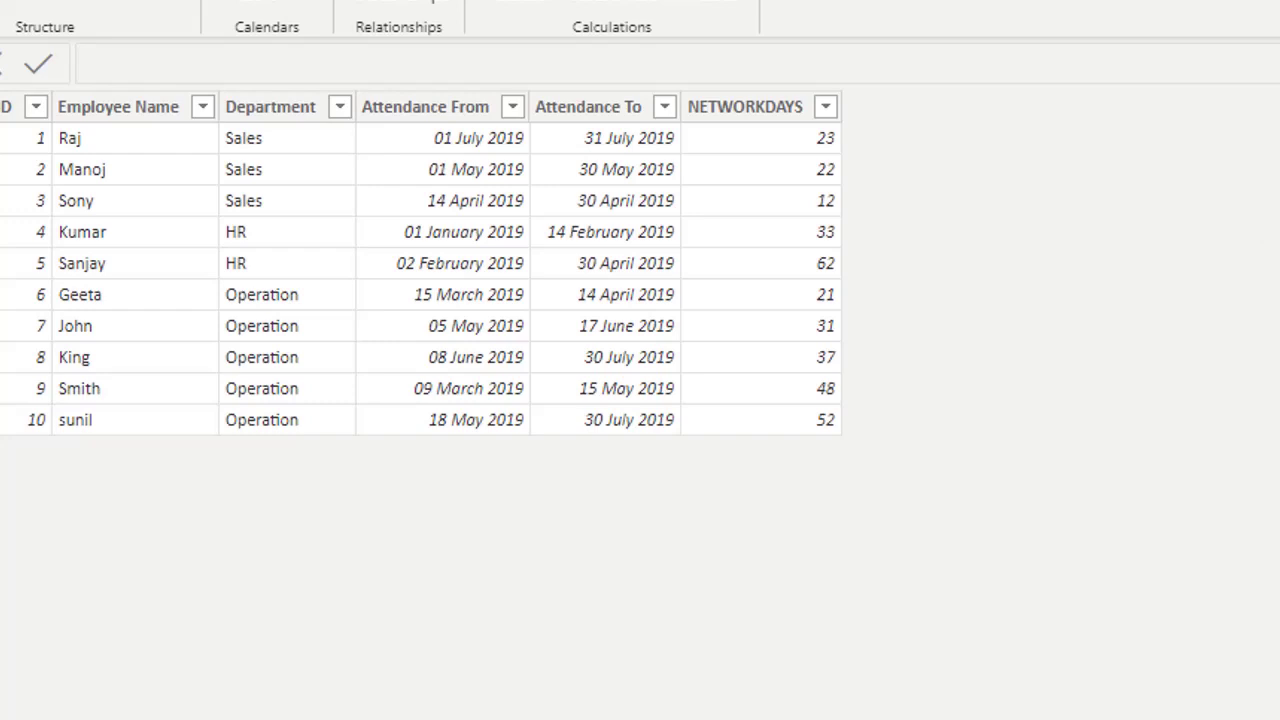
# Add a holidays argument starting VALUES(H after weekend 1 in the NETWORKDAYS column formula
pyautogui.click(745, 106)
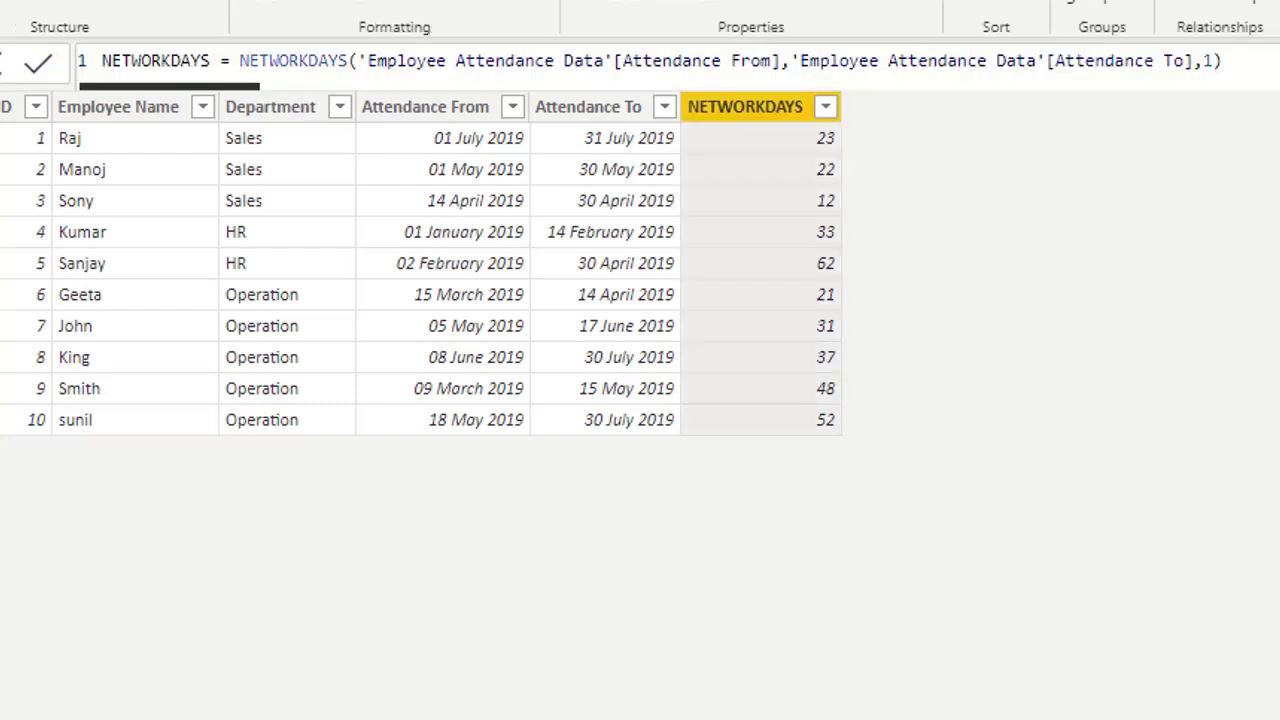
pyautogui.click(1212, 62)
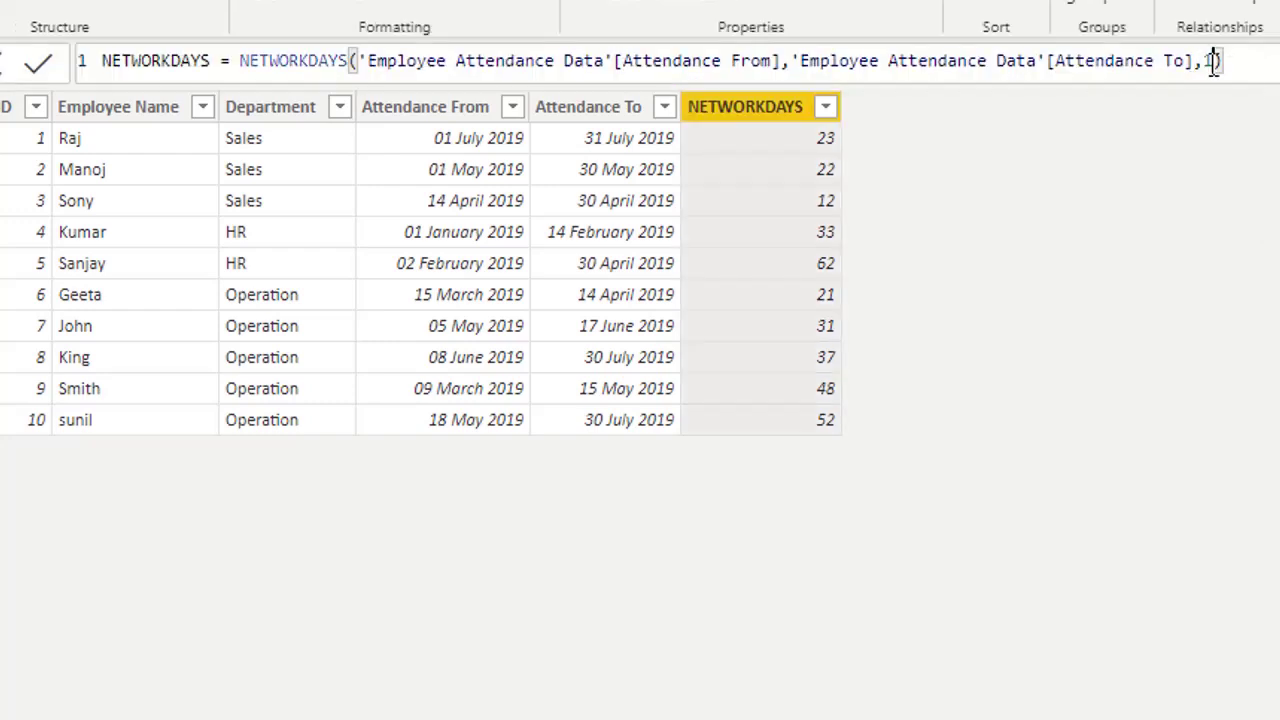
pyautogui.write(',')
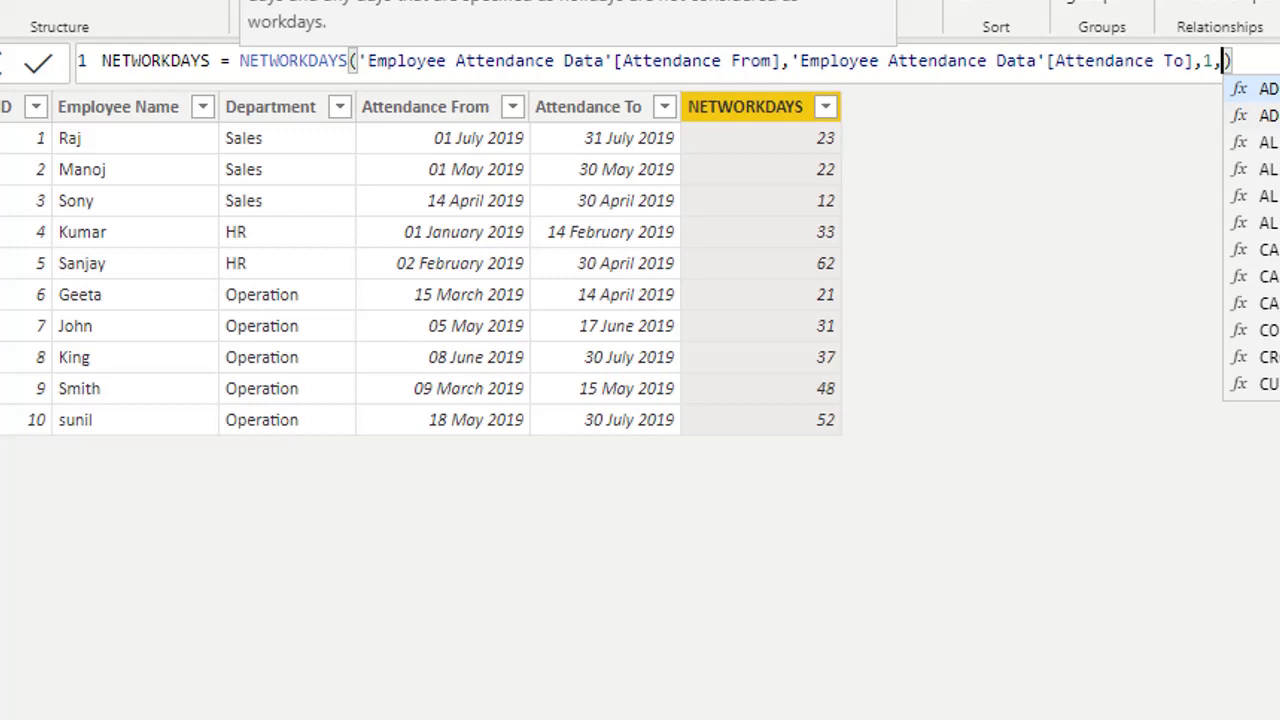
pyautogui.write('VALUES')
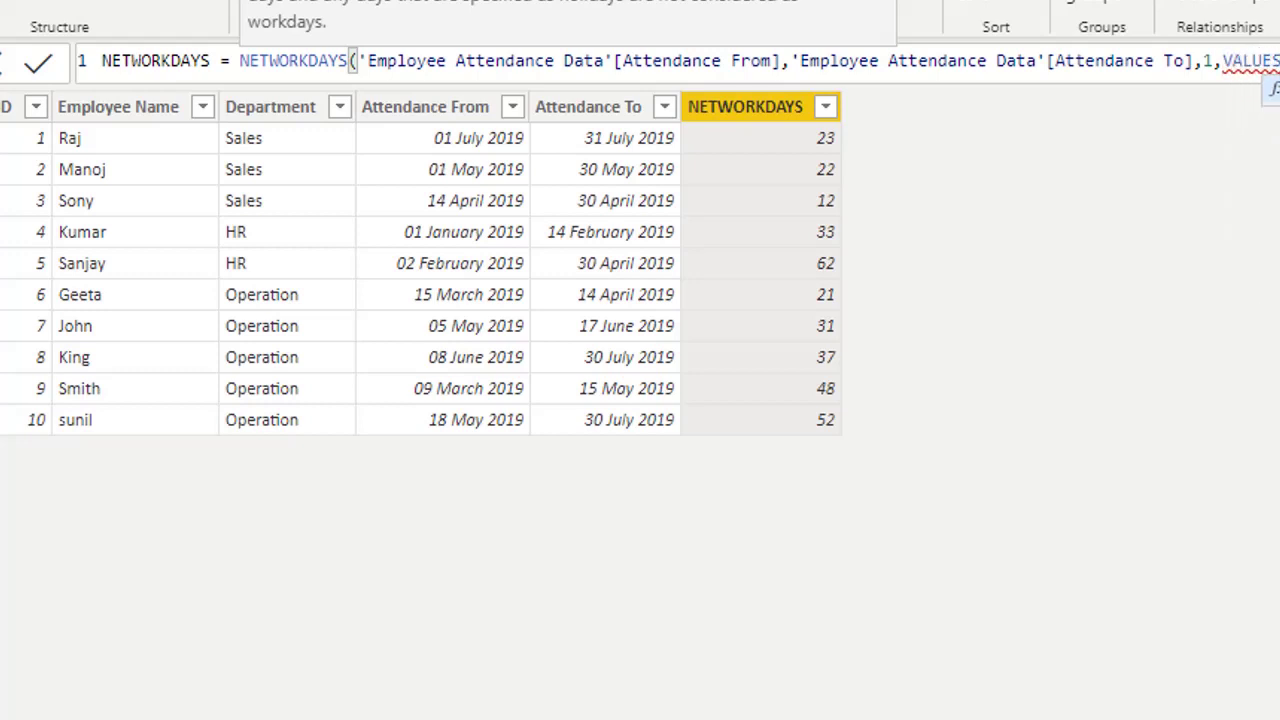
pyautogui.write('(')
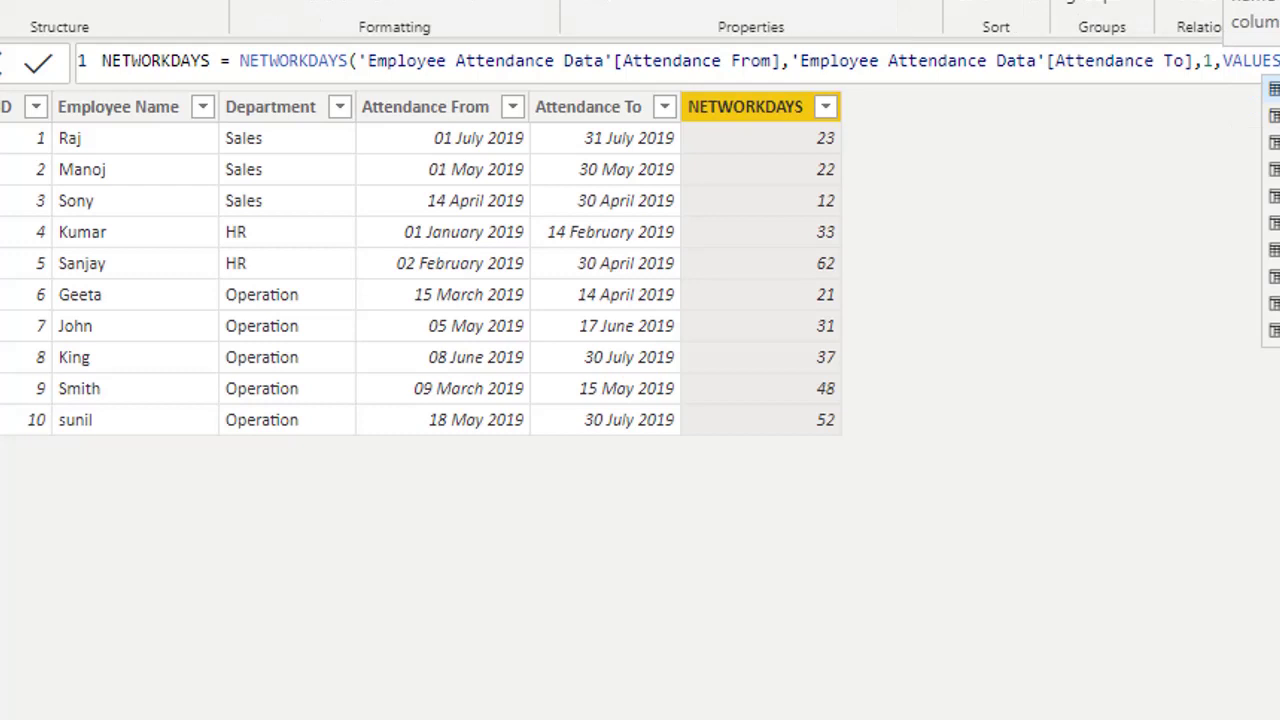
pyautogui.write('H')
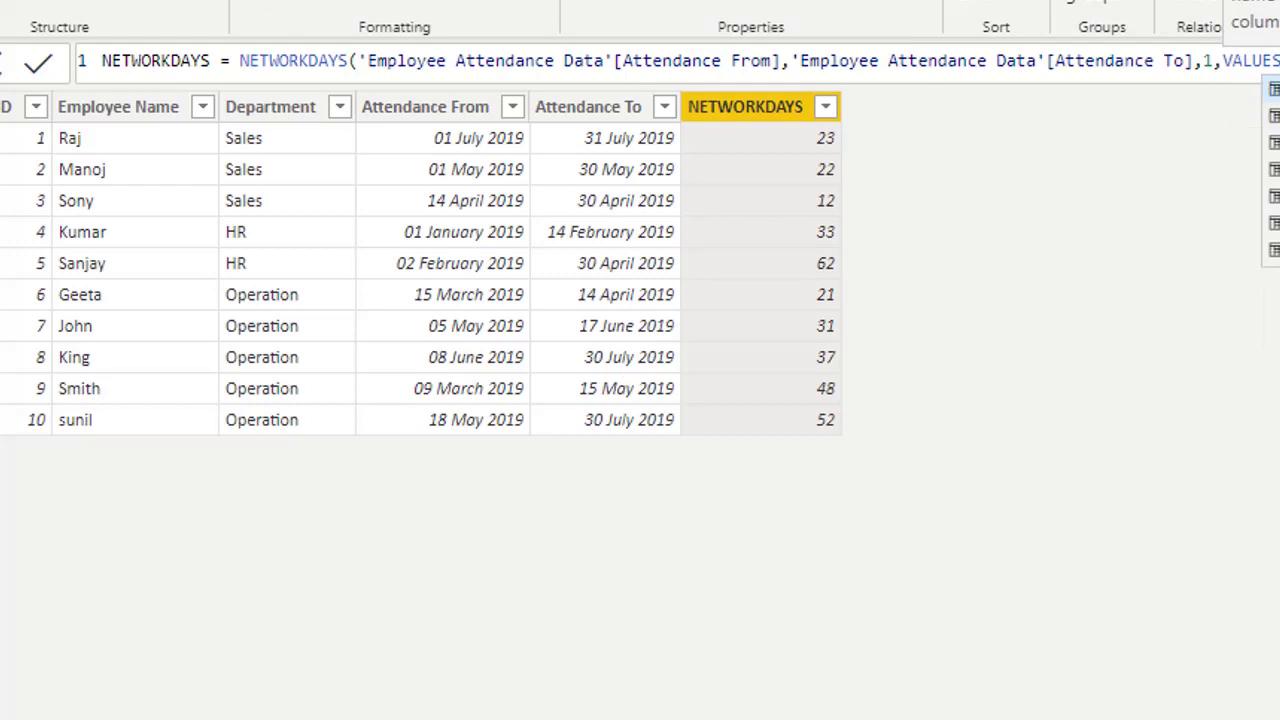
pyautogui.write(')')
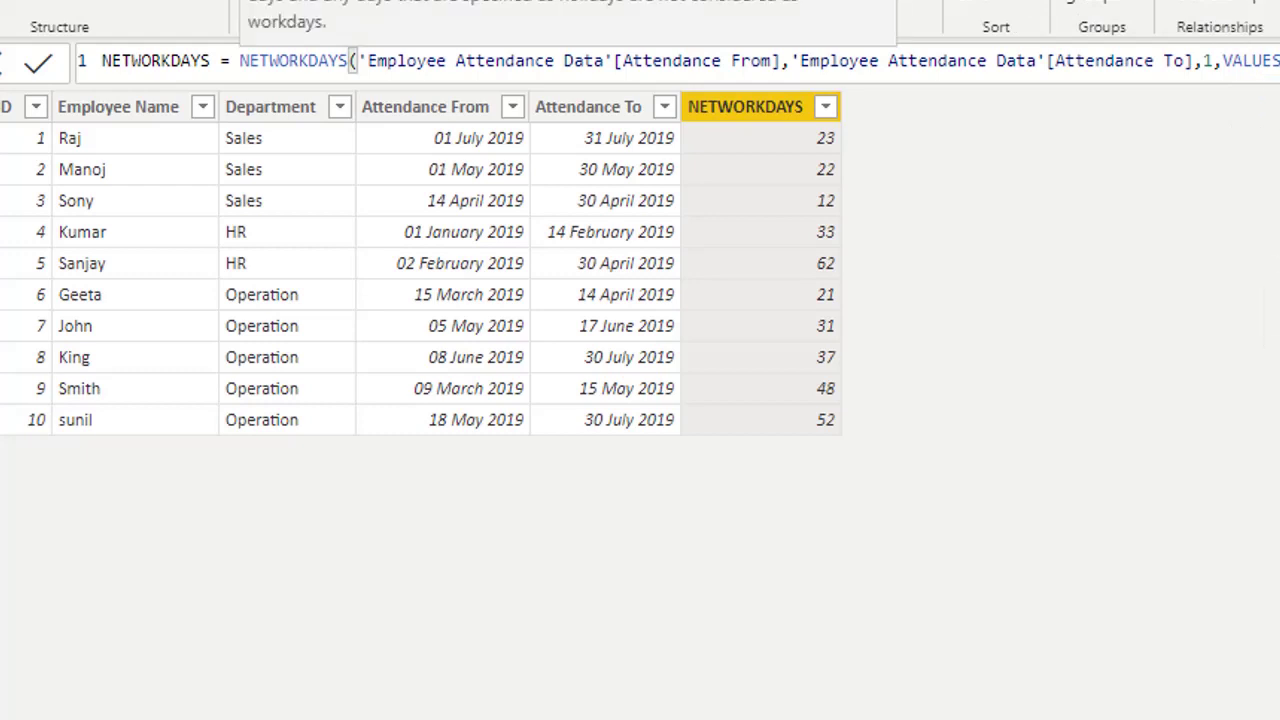
# Commit the NETWORKDAYS formula with the VALUES holiday list argument
pyautogui.click(38, 74)
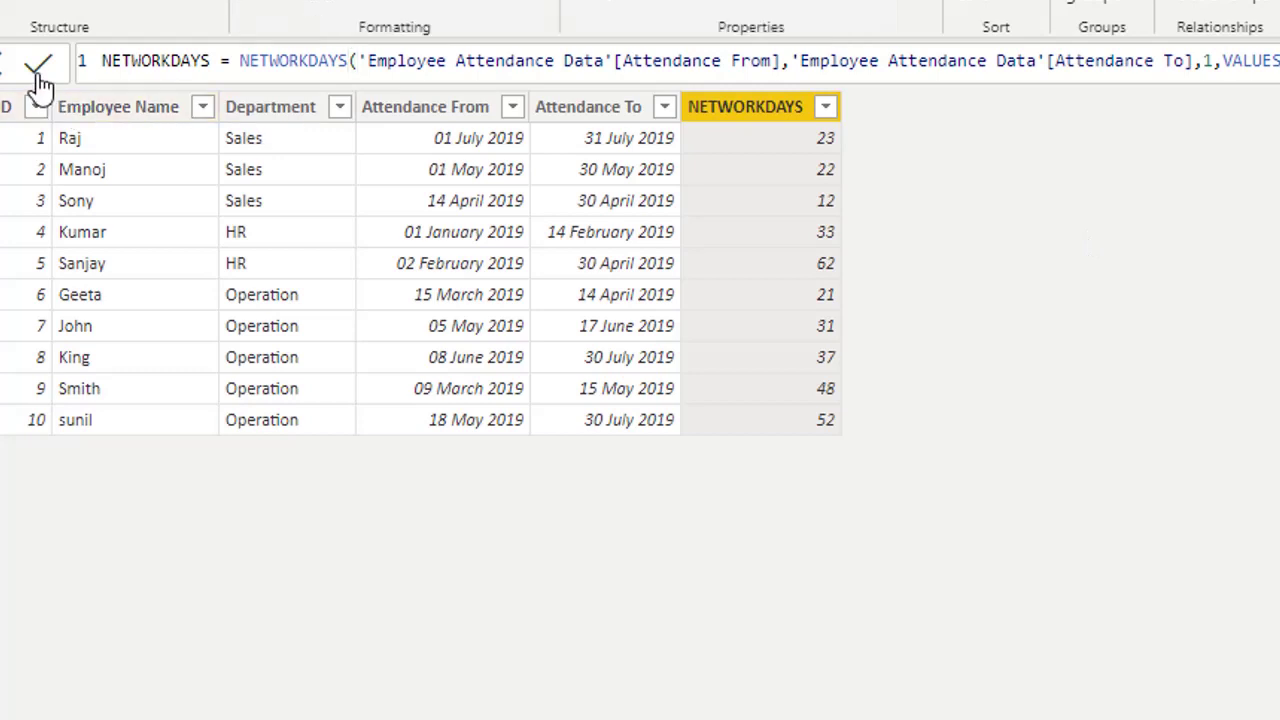